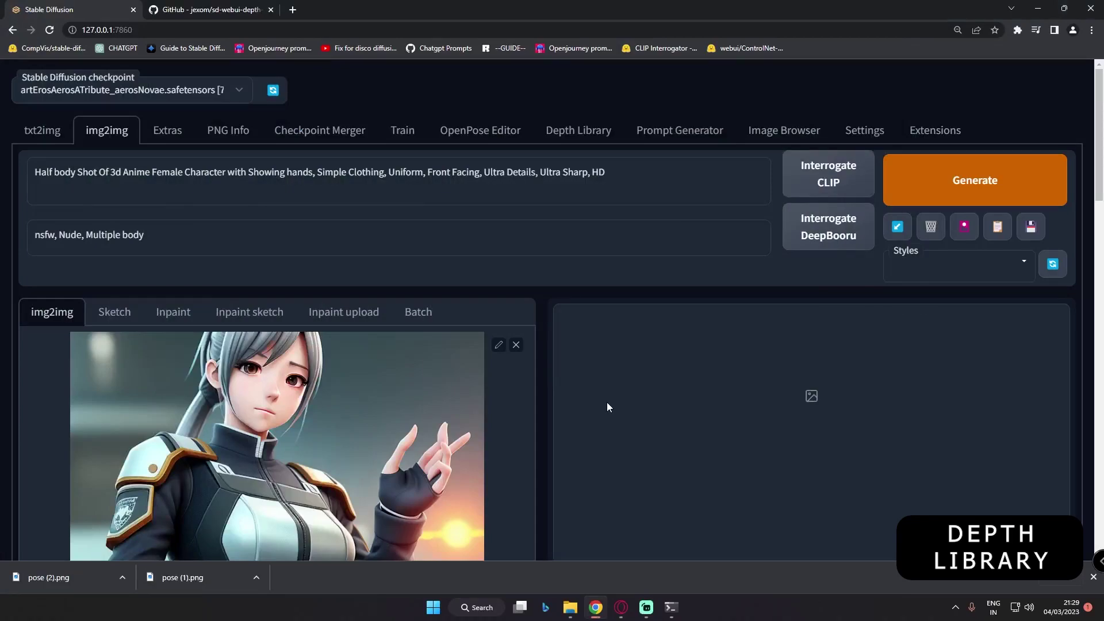
- Review the img2img and ControlNet settings, then switch to the Depth Library of hand depth maps
{"action": "left_click_drag", "start_coordinate": [1100, 172], "coordinate": [1072, 379]}
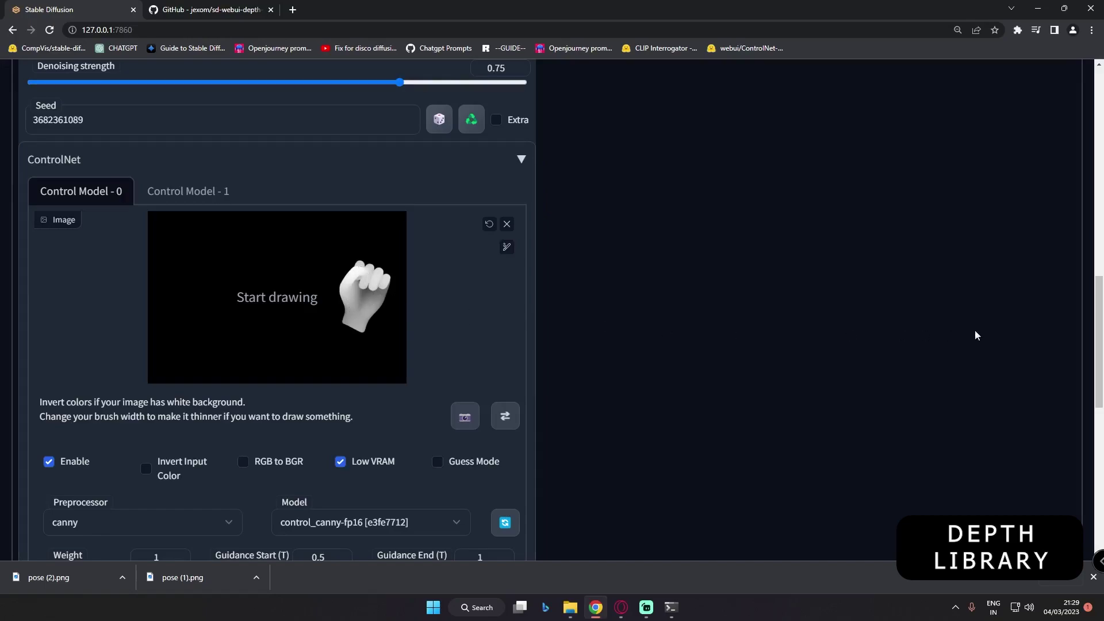
{"action": "left_click_drag", "start_coordinate": [1101, 332], "coordinate": [1101, 115]}
{"action": "left_click", "coordinate": [585, 133]}
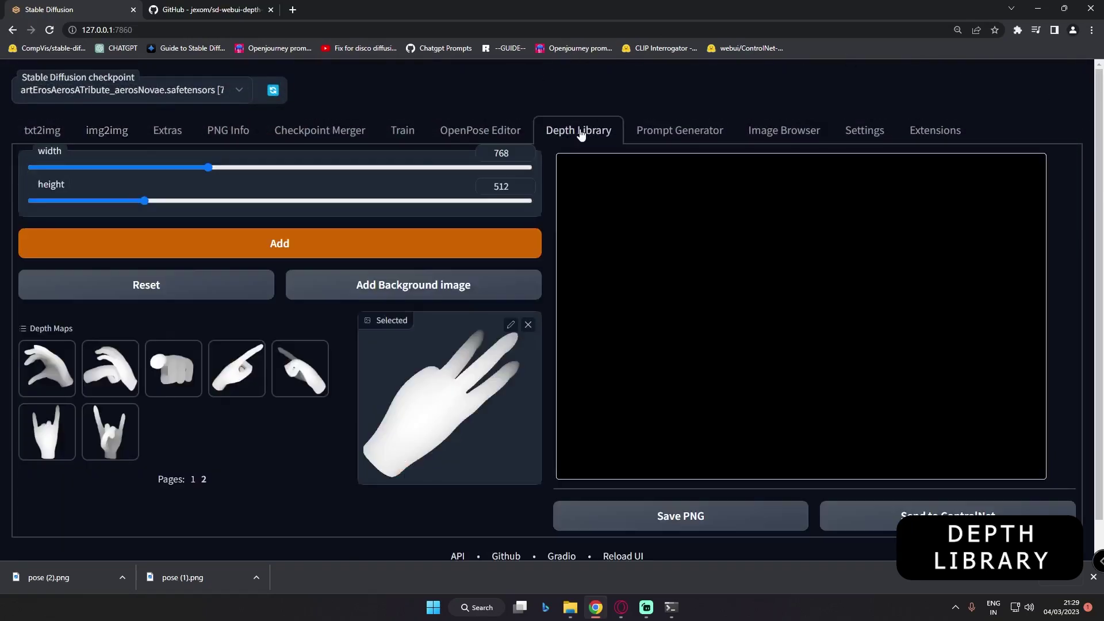
- Browse page 1 of the hand depth maps, glance at OpenPose Editor, then view available extensions
{"action": "left_click", "coordinate": [193, 483]}
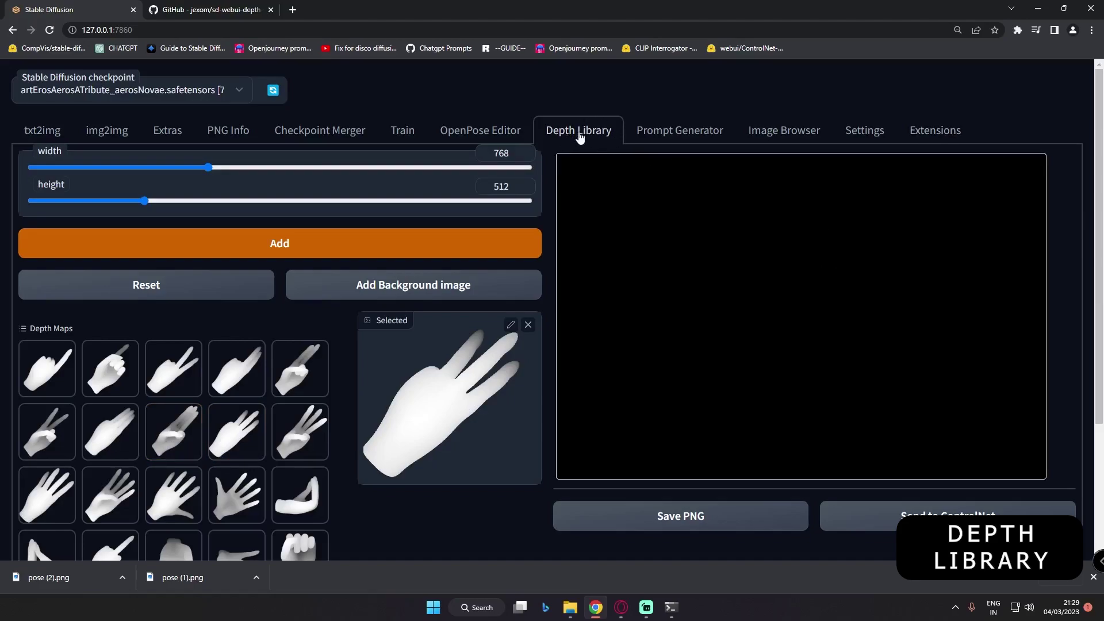
{"action": "left_click", "coordinate": [489, 131]}
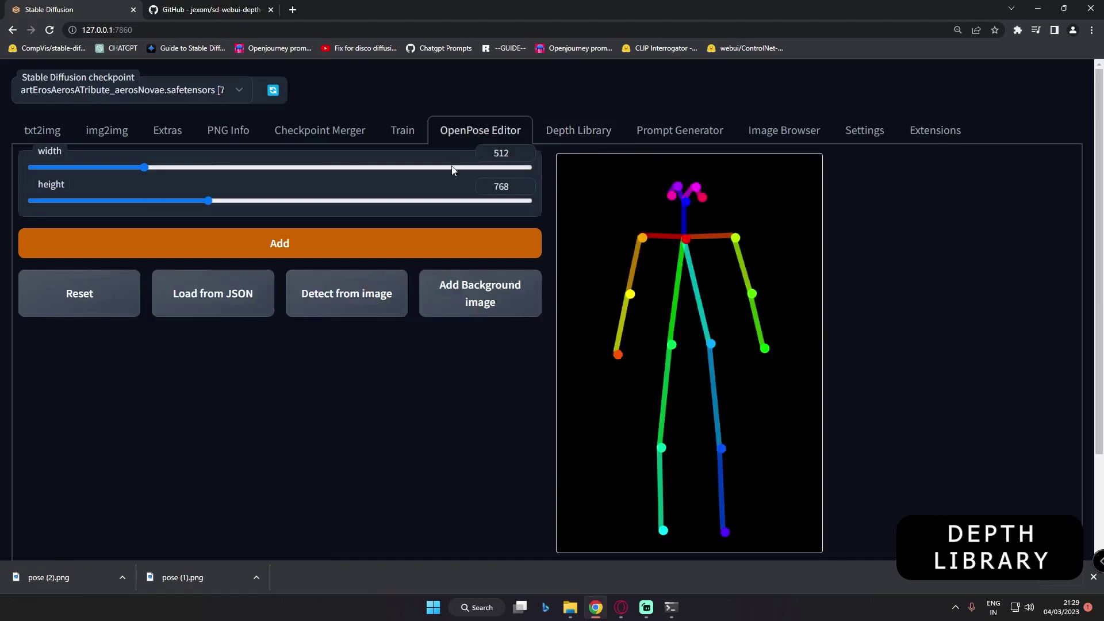
{"action": "left_click", "coordinate": [562, 130]}
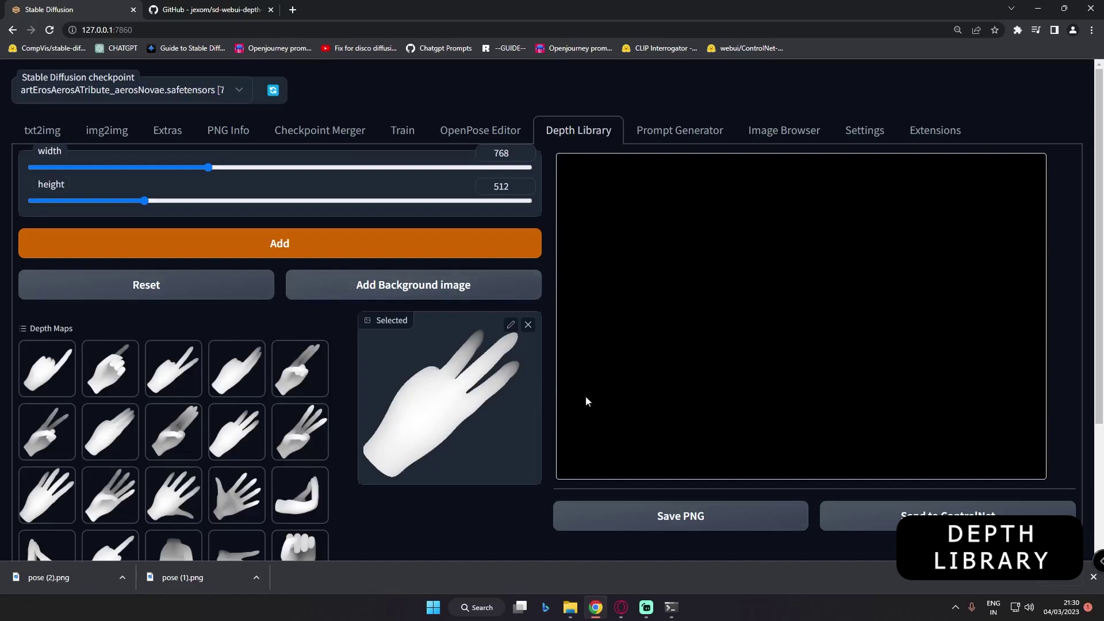
{"action": "left_click", "coordinate": [948, 135]}
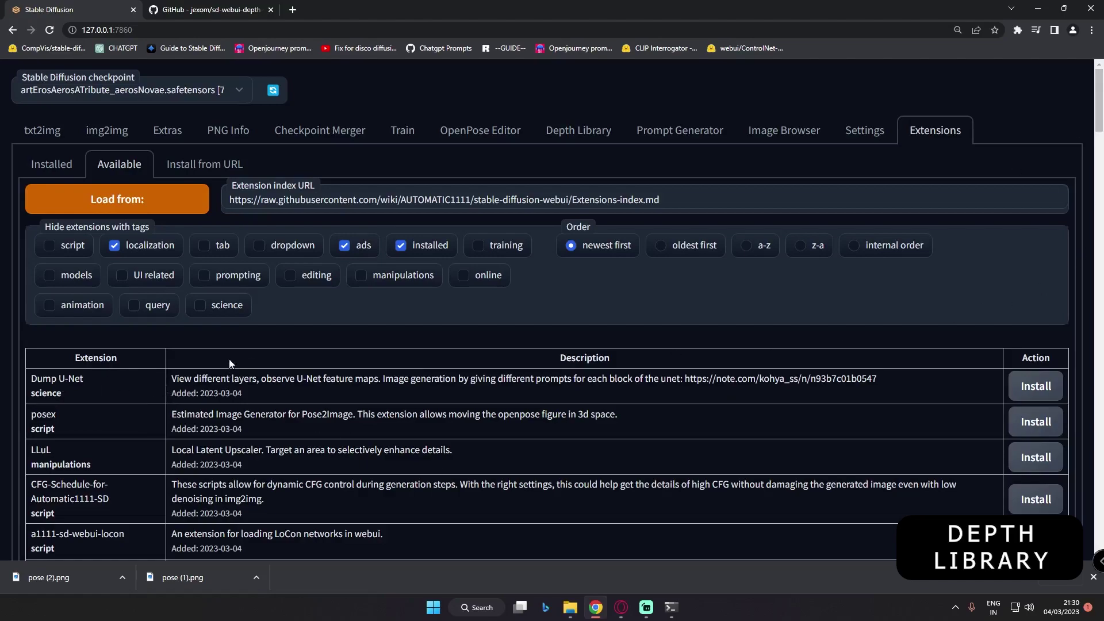
- Check the sd-webui-depth-lib repository URL and Installed list, then go back to Depth Library
{"action": "left_click", "coordinate": [208, 165]}
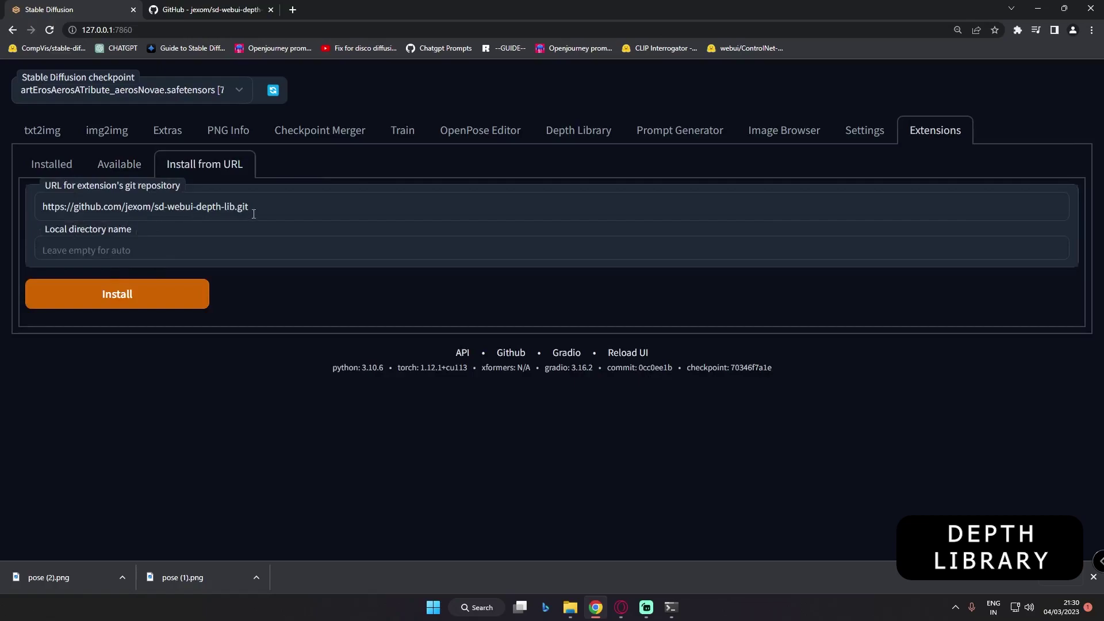
{"action": "left_click_drag", "start_coordinate": [237, 206], "coordinate": [32, 205]}
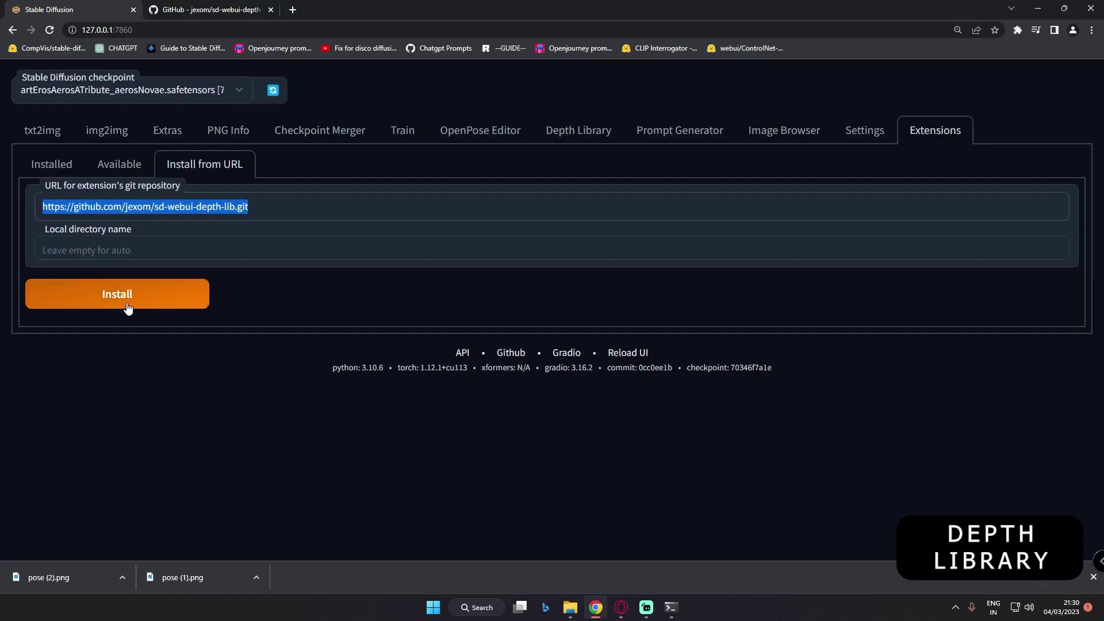
{"action": "left_click", "coordinate": [55, 165]}
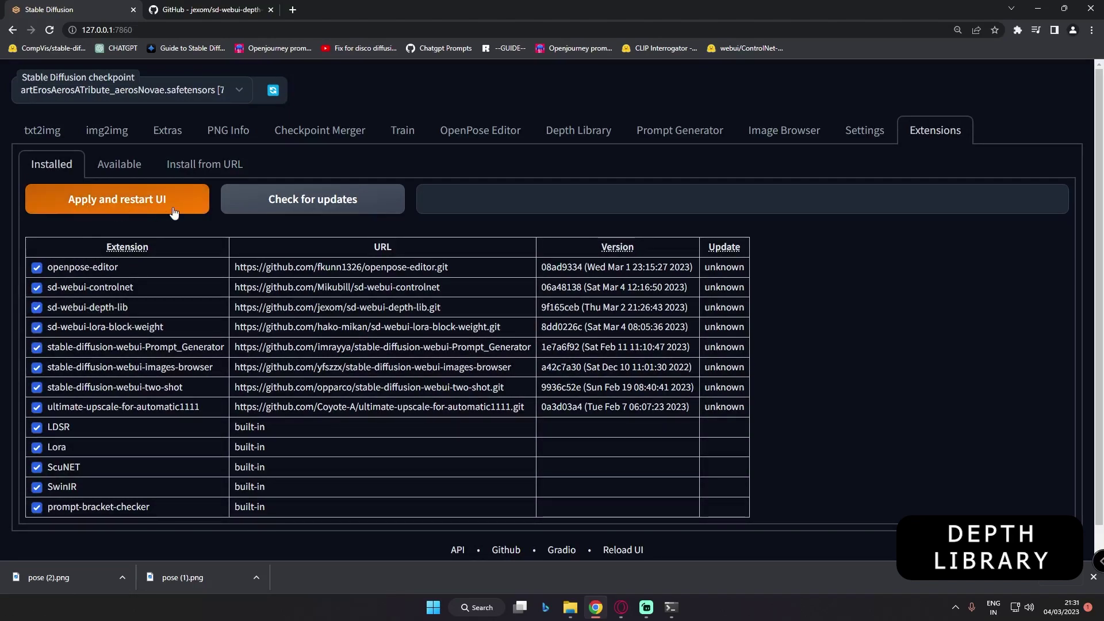
{"action": "left_click", "coordinate": [577, 131]}
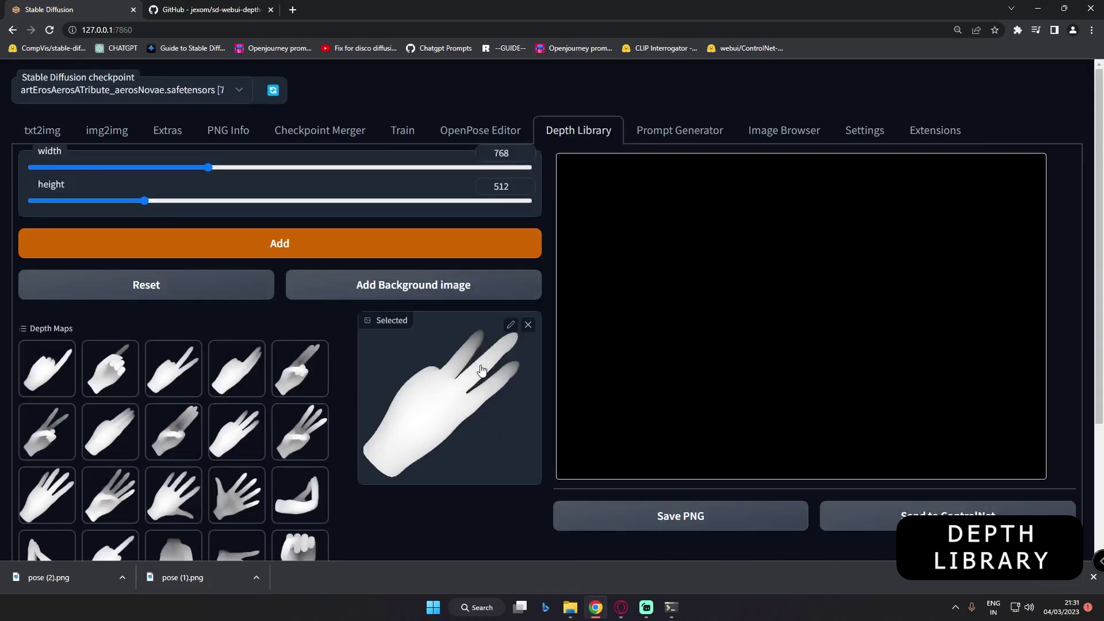
{"action": "left_click_drag", "start_coordinate": [1101, 185], "coordinate": [1101, 231]}
{"action": "scroll", "coordinate": [1100, 232], "scroll_direction": "down", "scroll_amount": 2}
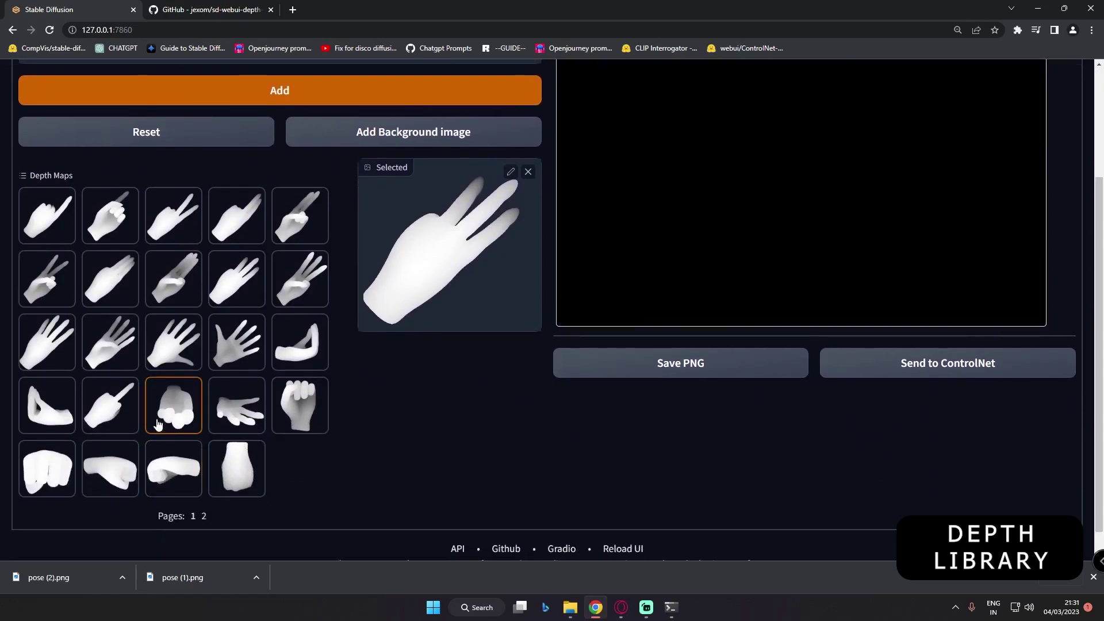
{"action": "left_click", "coordinate": [203, 516]}
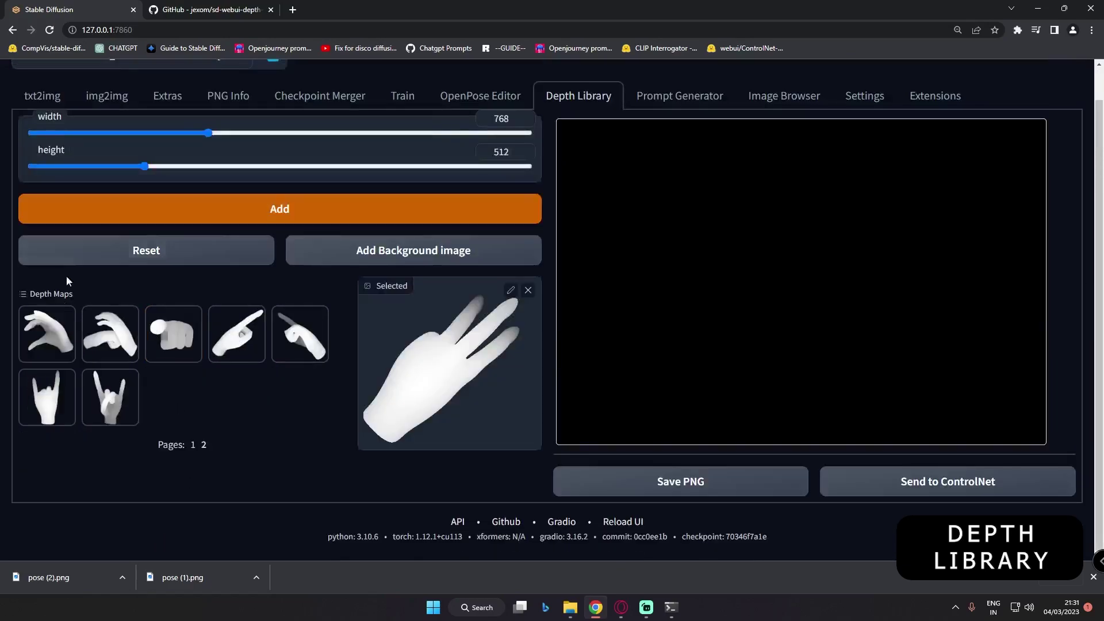
{"action": "left_click", "coordinate": [193, 444]}
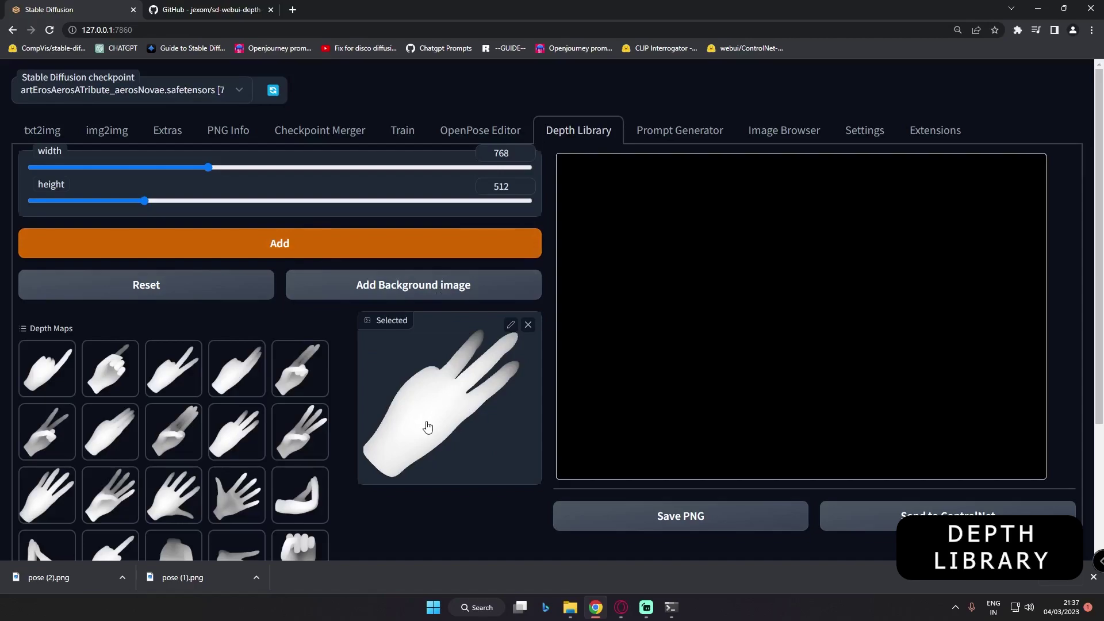
{"action": "left_click", "coordinate": [229, 504]}
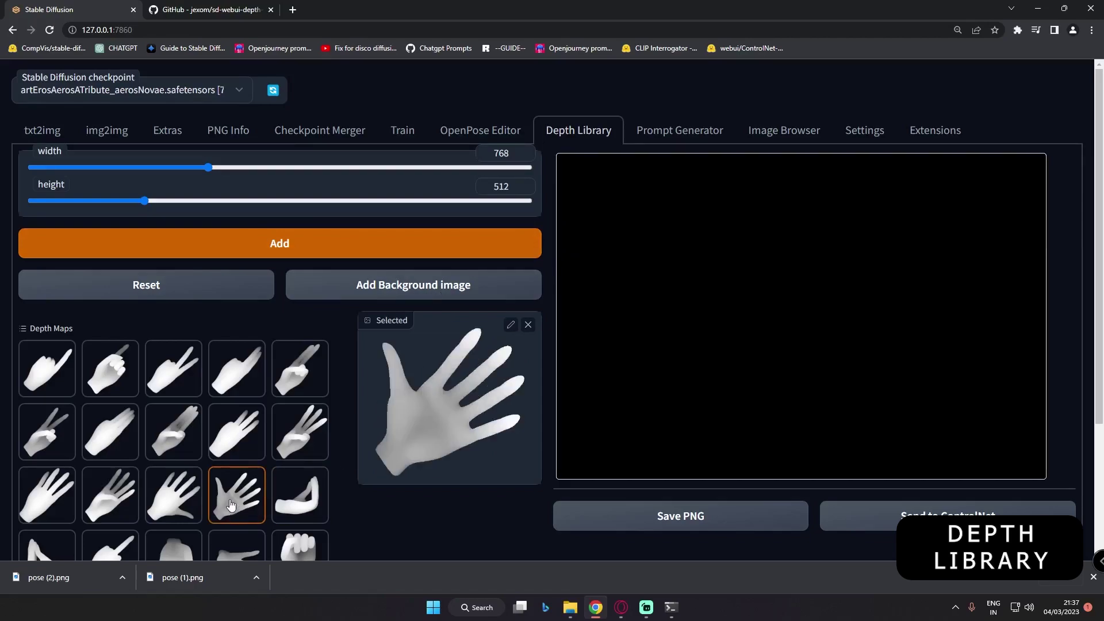
{"action": "left_click", "coordinate": [290, 242]}
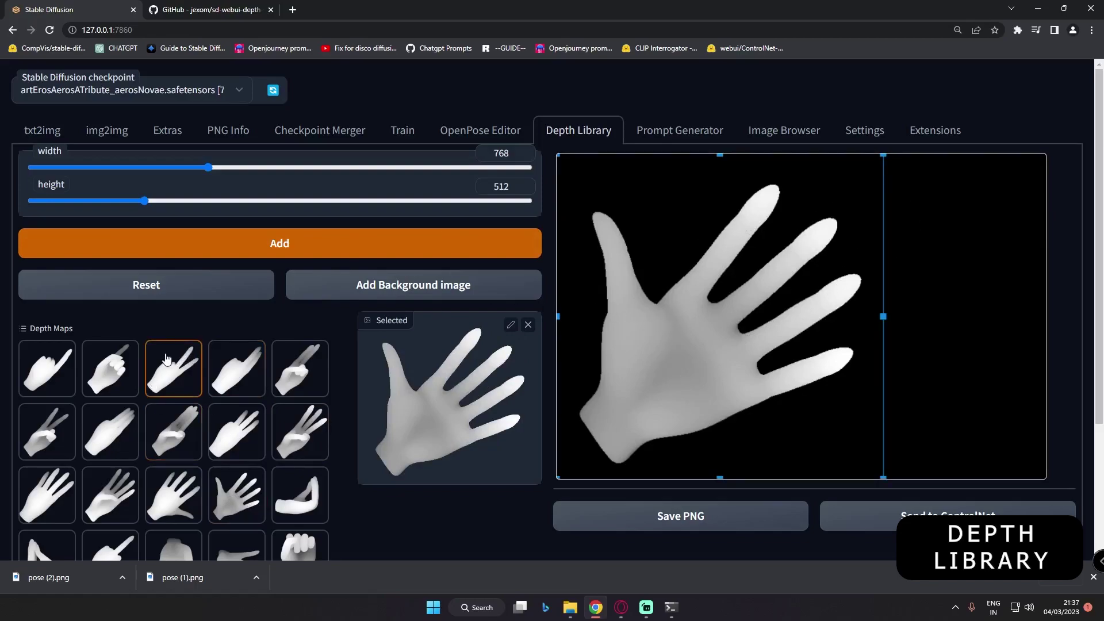
{"action": "left_click", "coordinate": [184, 375]}
{"action": "left_click", "coordinate": [294, 243]}
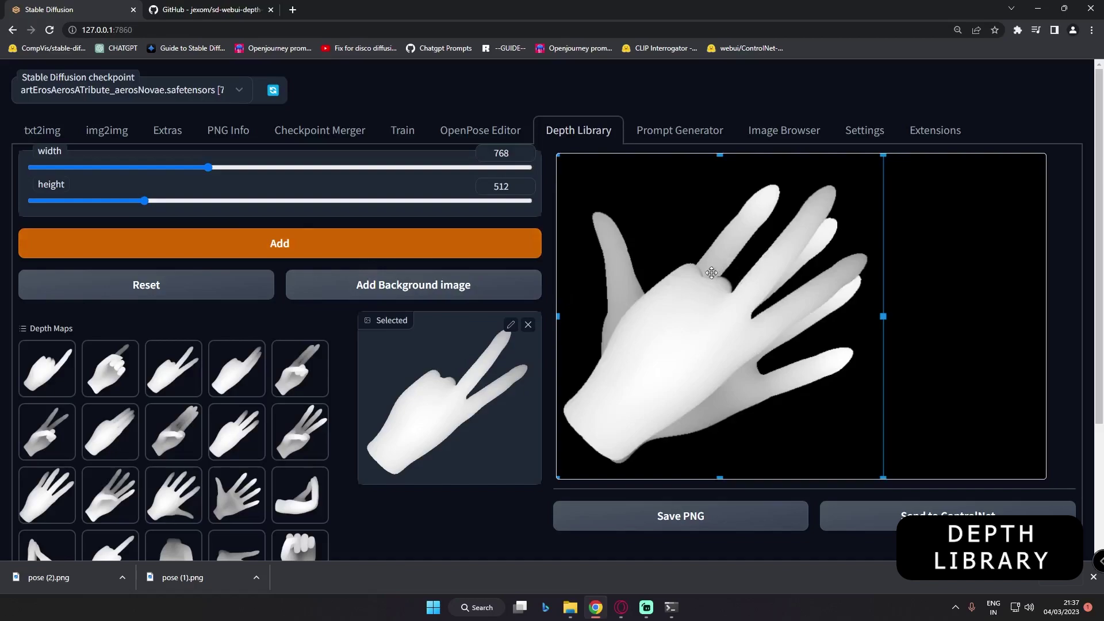
{"action": "left_click", "coordinate": [132, 291]}
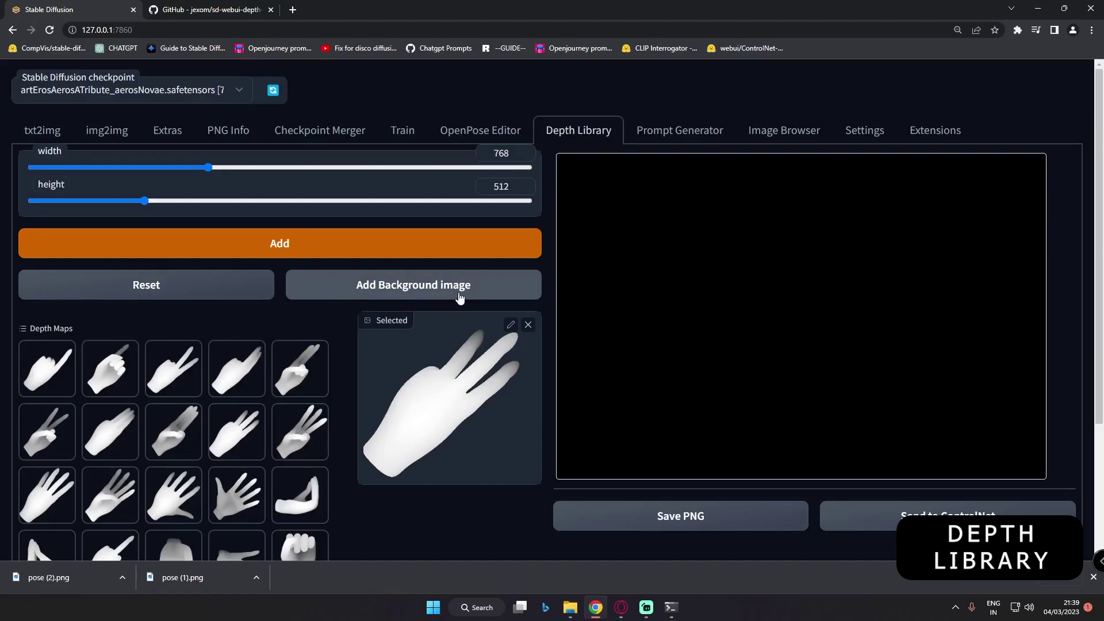
{"action": "left_click", "coordinate": [409, 284]}
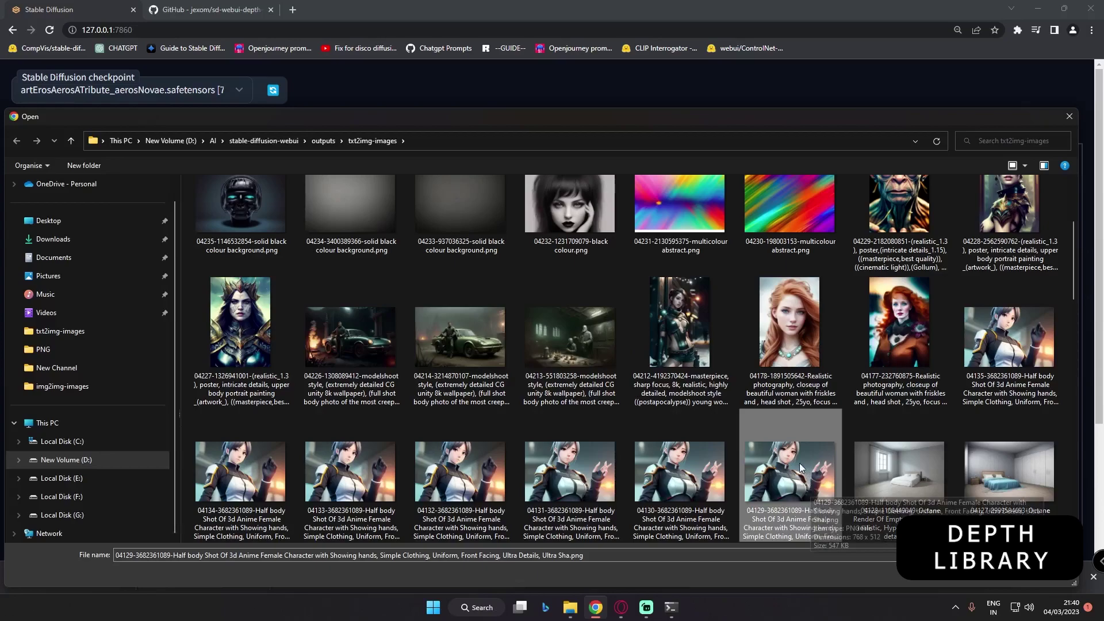
- Load the anime character render as background and add the open-palm hand depth map
{"action": "double_click", "coordinate": [807, 506]}
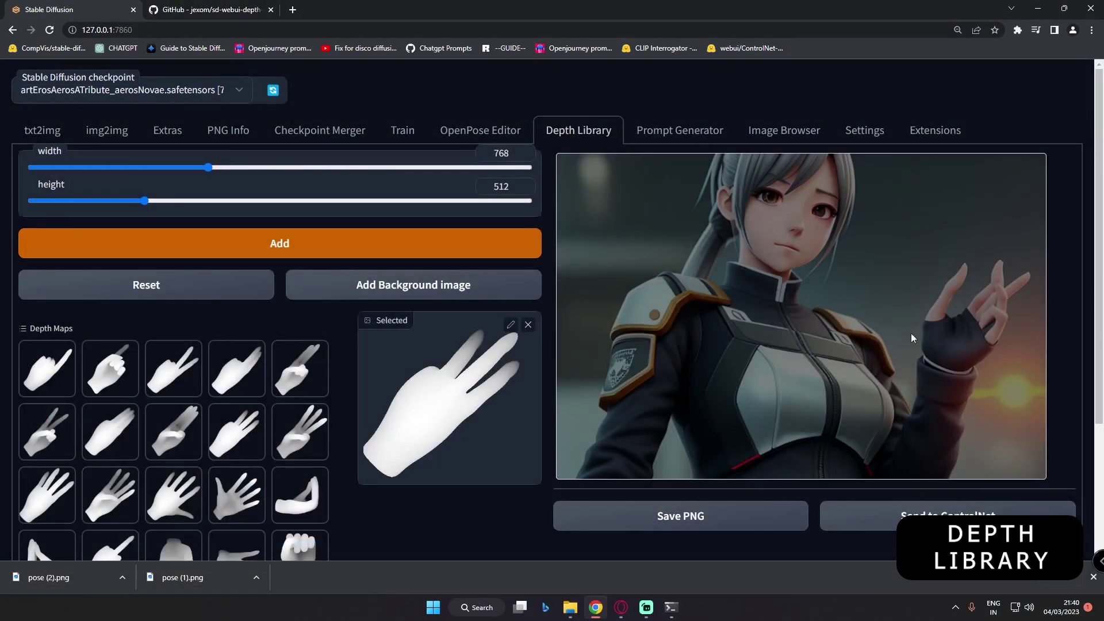
{"action": "scroll", "coordinate": [381, 416], "scroll_direction": "down", "scroll_amount": 2}
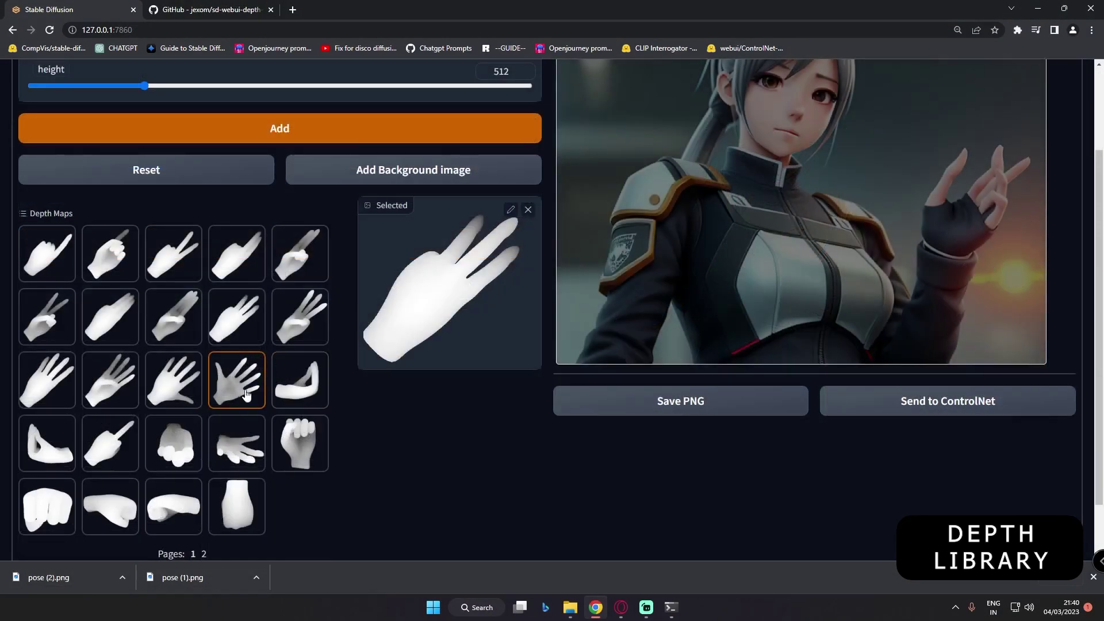
{"action": "left_click", "coordinate": [239, 377]}
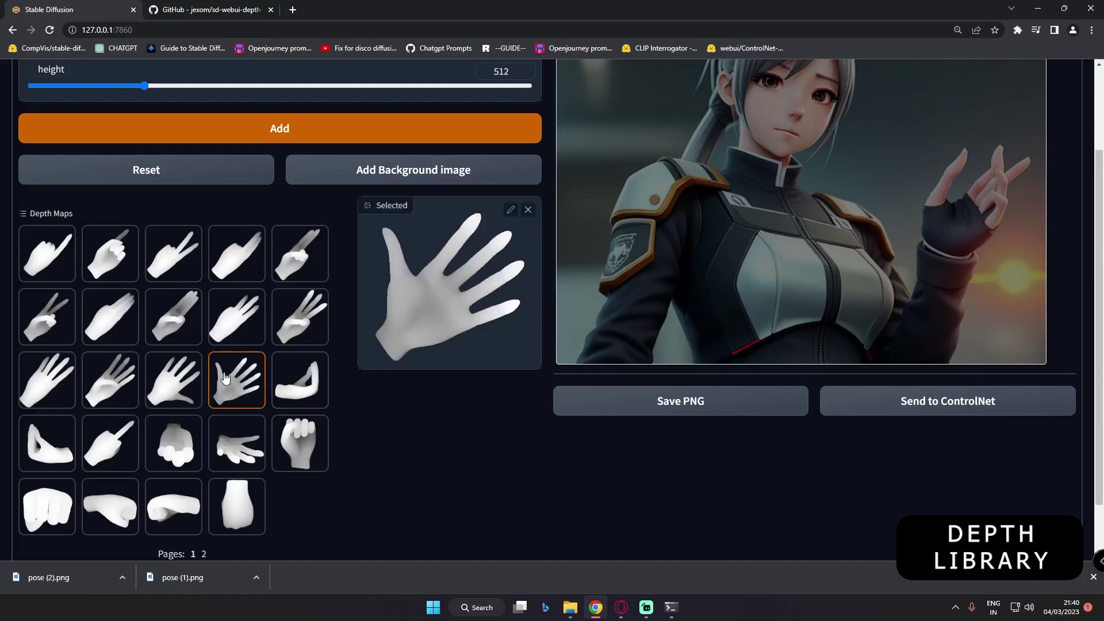
{"action": "scroll", "coordinate": [555, 471], "scroll_direction": "up", "scroll_amount": 1}
{"action": "scroll", "coordinate": [554, 472], "scroll_direction": "up", "scroll_amount": 1}
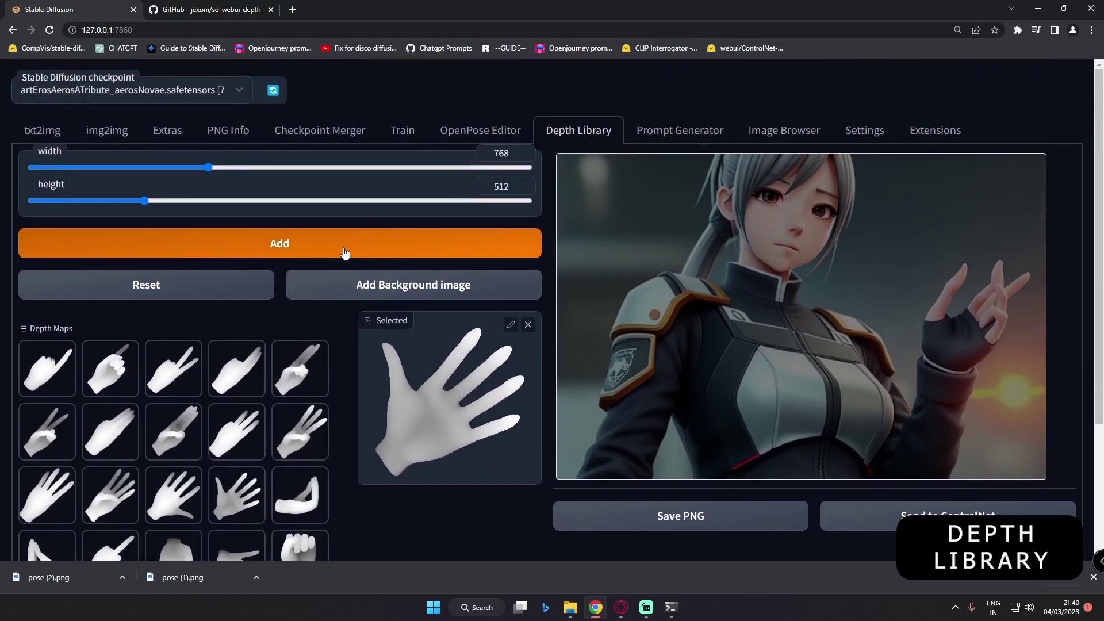
{"action": "left_click", "coordinate": [345, 253]}
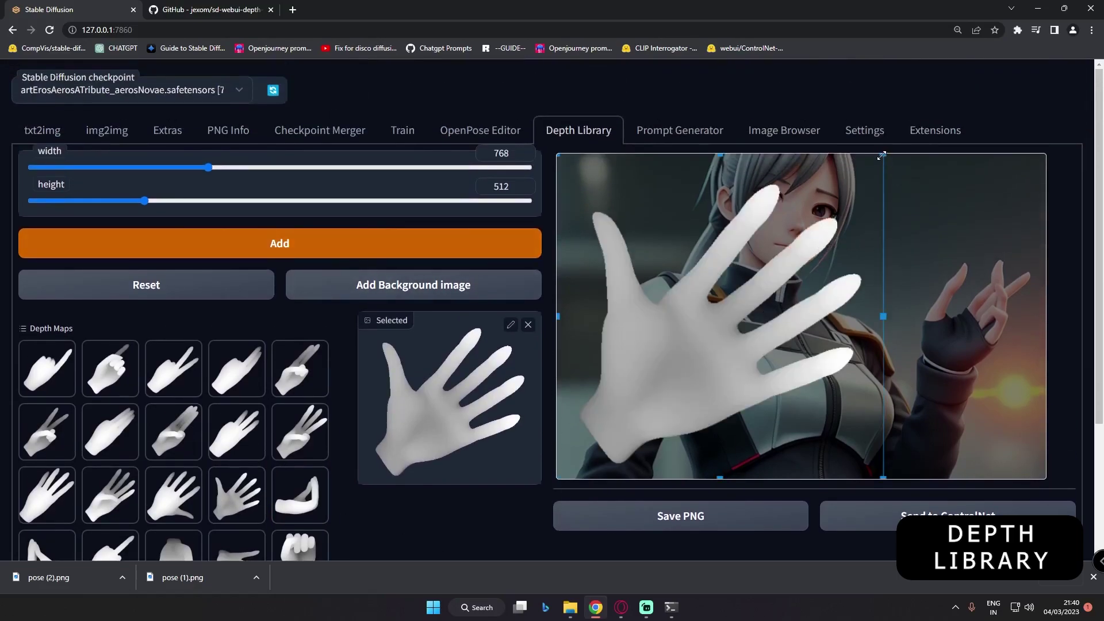
- Shrink, tilt counter-clockwise and position the open palm over the girl's raised hand
{"action": "left_click_drag", "start_coordinate": [881, 156], "coordinate": [715, 321]}
{"action": "left_click_drag", "start_coordinate": [624, 419], "coordinate": [821, 337]}
{"action": "left_click_drag", "start_coordinate": [912, 240], "coordinate": [894, 255]}
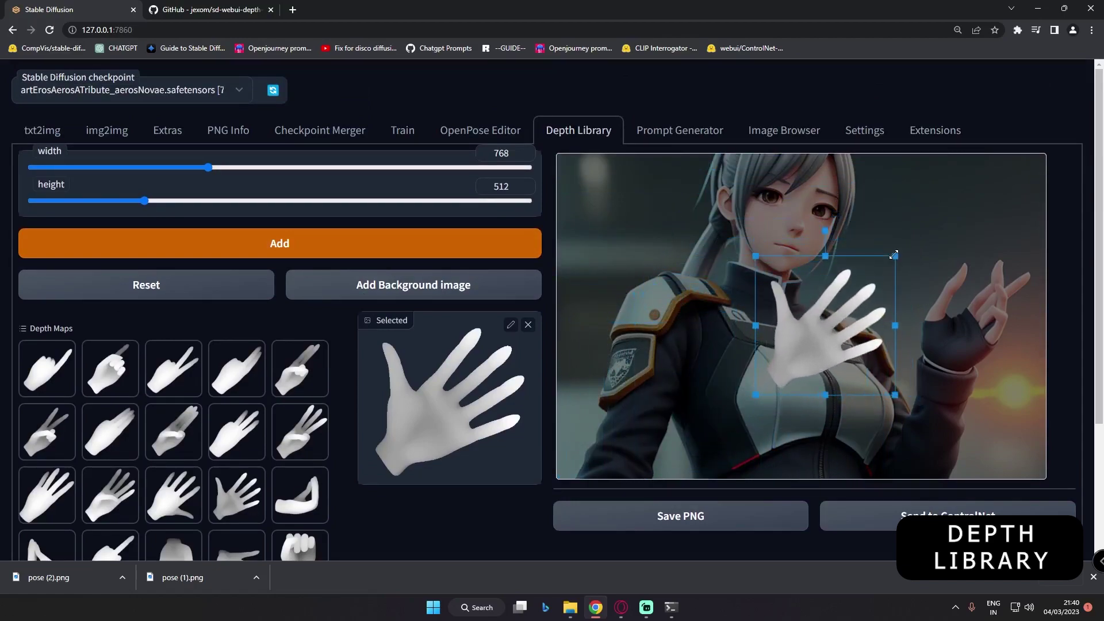
{"action": "left_click_drag", "start_coordinate": [831, 229], "coordinate": [794, 236]}
{"action": "left_click_drag", "start_coordinate": [830, 299], "coordinate": [956, 274]}
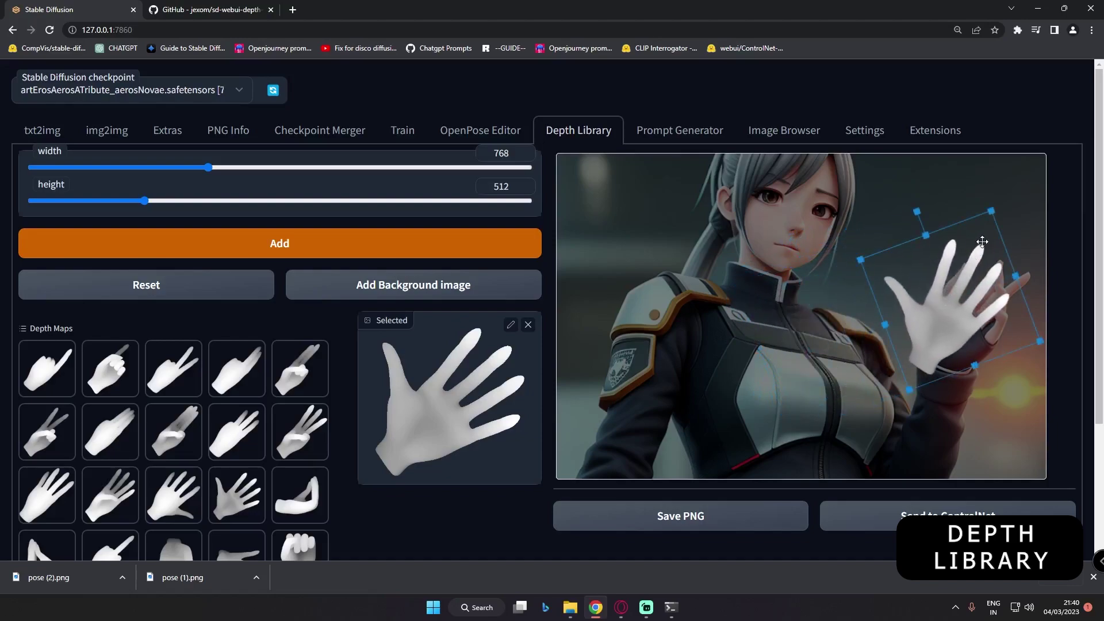
{"action": "left_click_drag", "start_coordinate": [928, 210], "coordinate": [854, 270]}
{"action": "left_click_drag", "start_coordinate": [931, 300], "coordinate": [939, 300]}
{"action": "left_click_drag", "start_coordinate": [920, 231], "coordinate": [917, 233]}
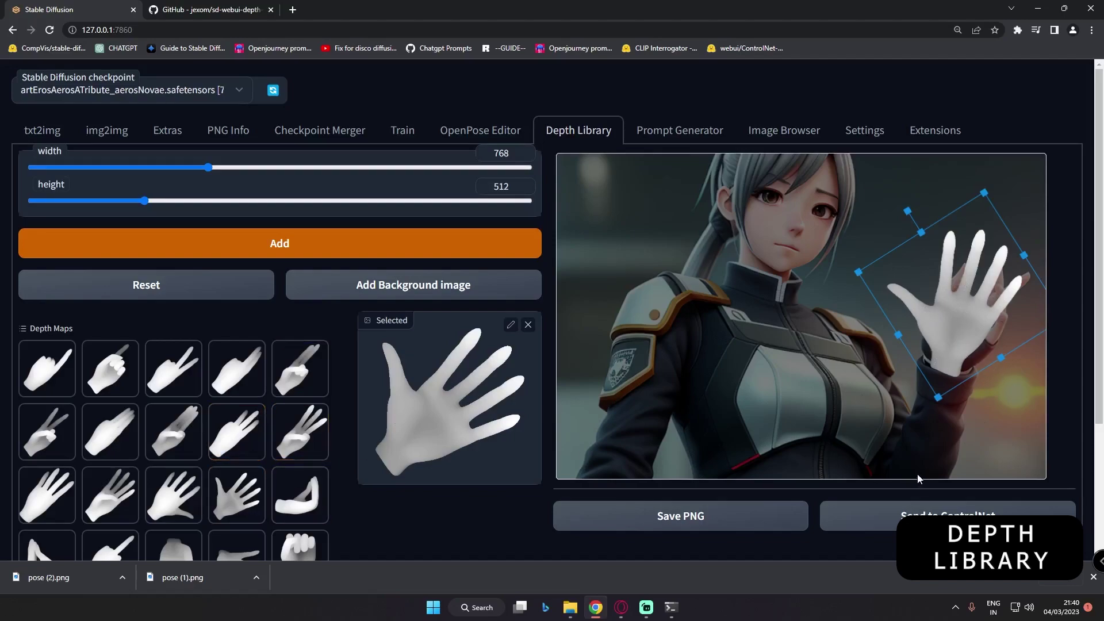
{"action": "scroll", "coordinate": [914, 435], "scroll_direction": "down", "scroll_amount": 2}
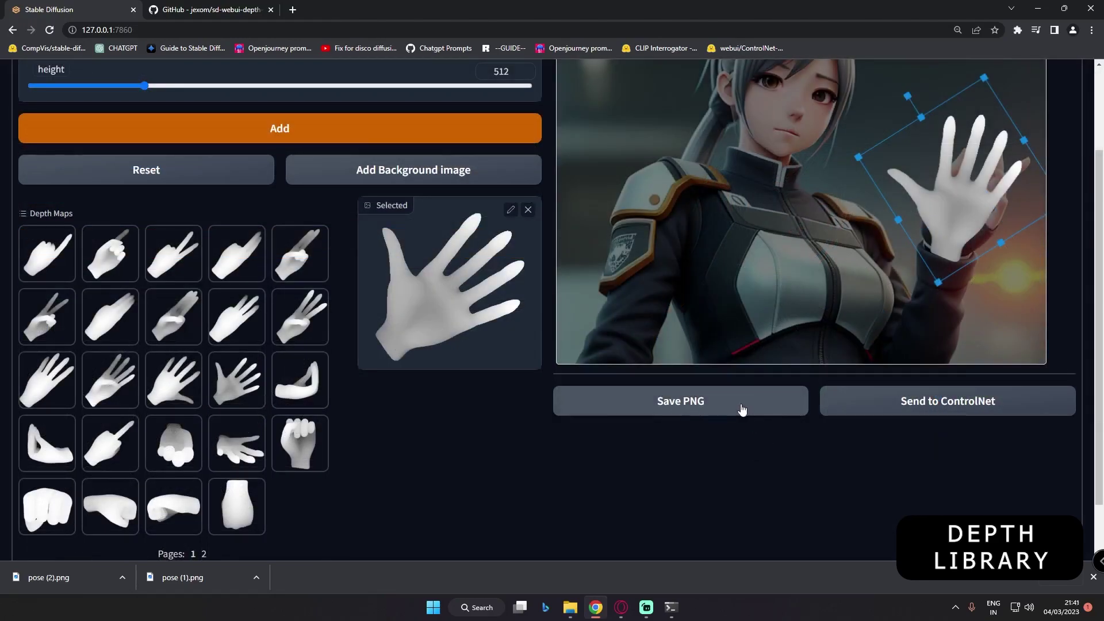
- Send the posed open-hand map to ControlNet and check it in txt2img
{"action": "left_click", "coordinate": [961, 408]}
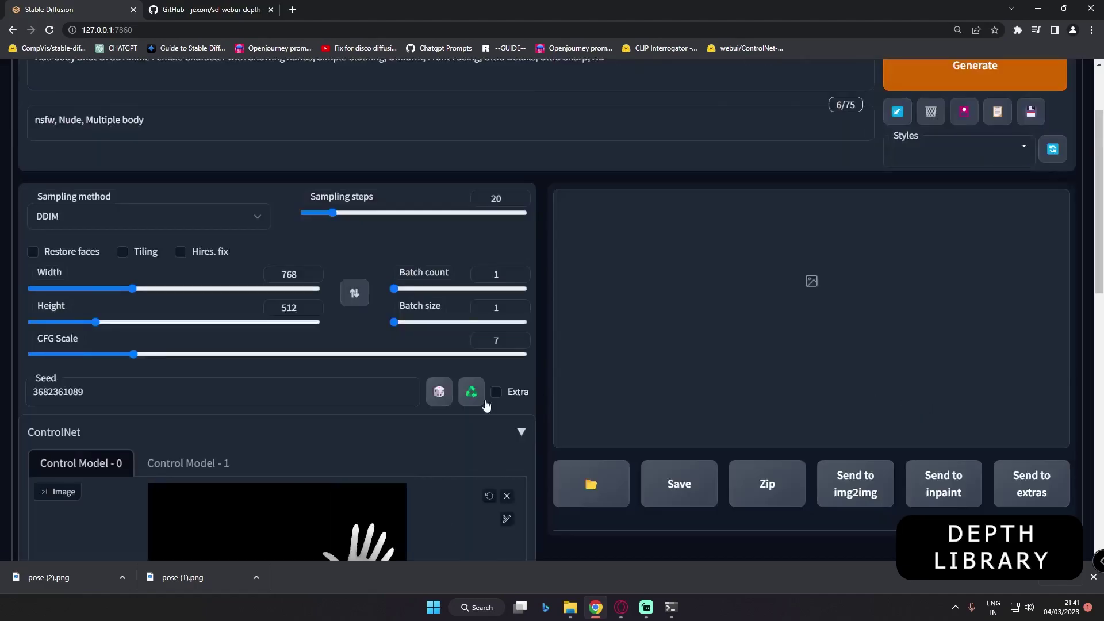
{"action": "scroll", "coordinate": [151, 452], "scroll_direction": "down", "scroll_amount": 3}
{"action": "scroll", "coordinate": [32, 140], "scroll_direction": "up", "scroll_amount": 5}
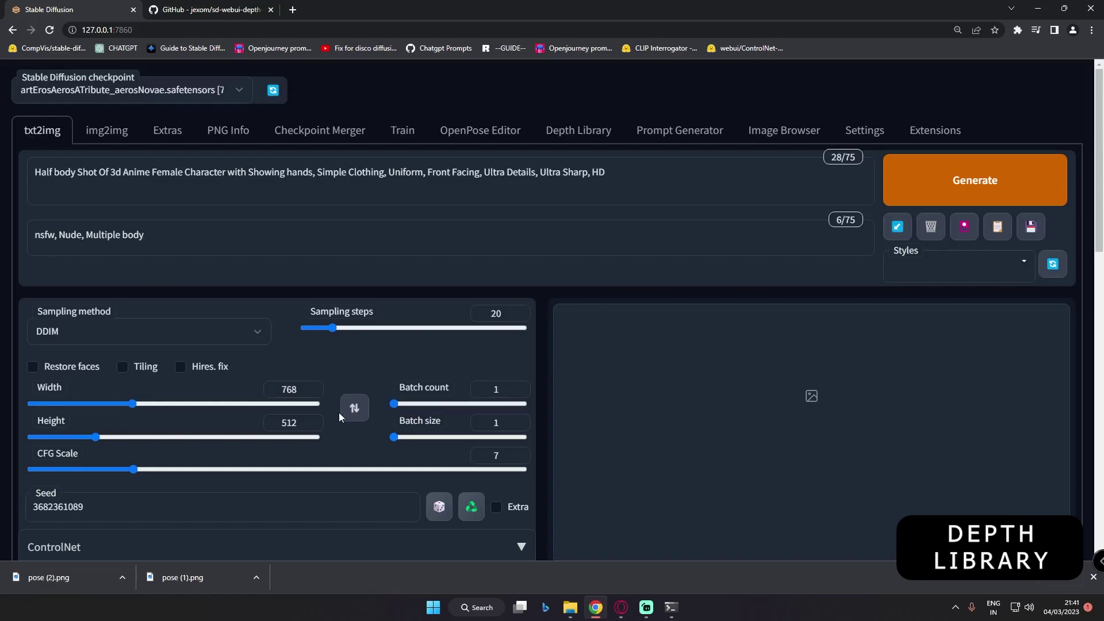
{"action": "scroll", "coordinate": [339, 412], "scroll_direction": "down", "scroll_amount": 5}
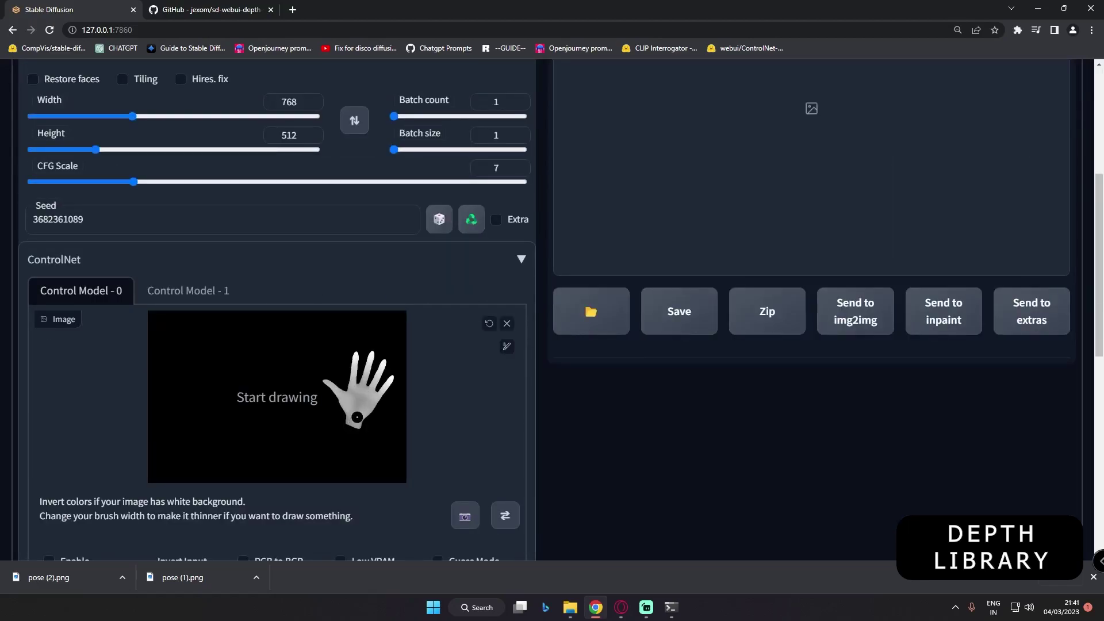
{"action": "scroll", "coordinate": [356, 280], "scroll_direction": "up", "scroll_amount": 5}
- Check the img2img ControlNet image, then start saving the Depth Library composite as PNG
{"action": "left_click", "coordinate": [113, 142]}
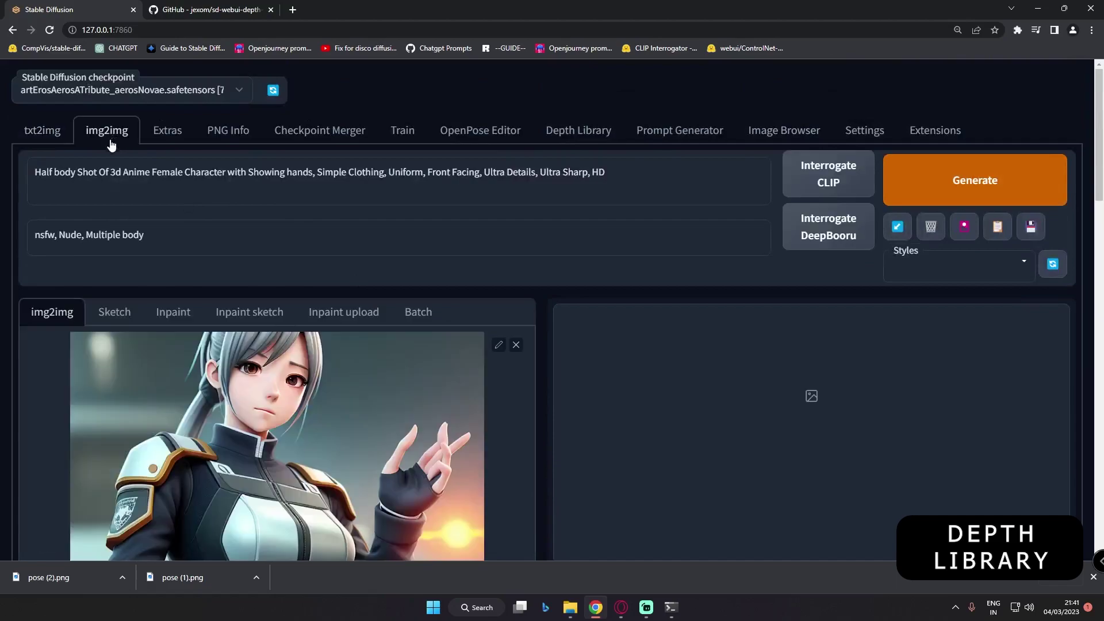
{"action": "scroll", "coordinate": [322, 423], "scroll_direction": "down", "scroll_amount": 15}
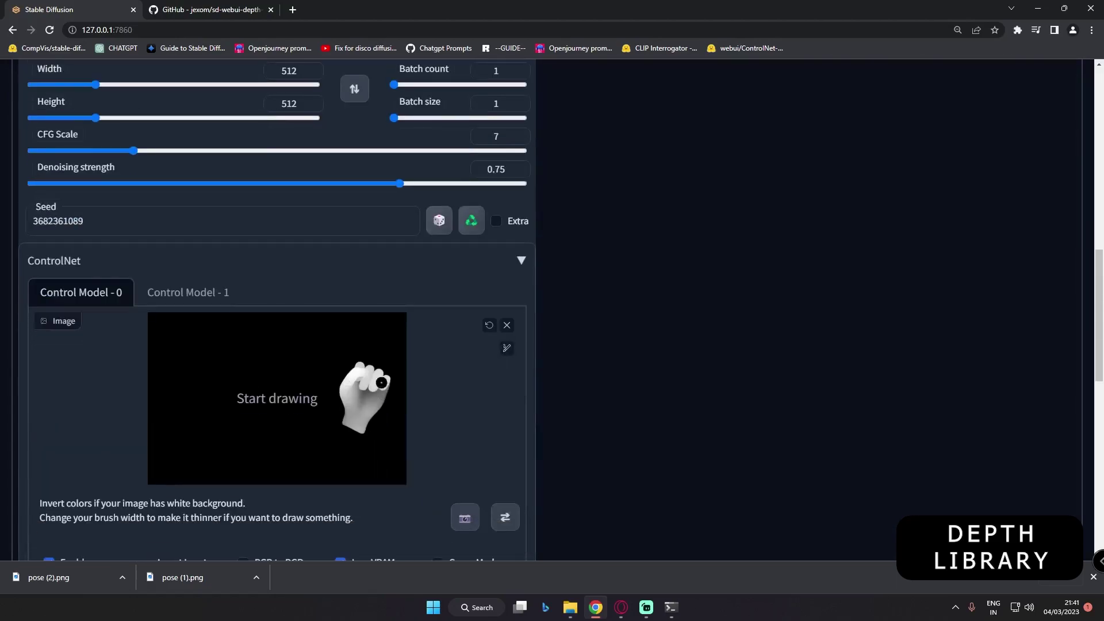
{"action": "scroll", "coordinate": [365, 382], "scroll_direction": "up", "scroll_amount": 15}
{"action": "left_click", "coordinate": [611, 142]}
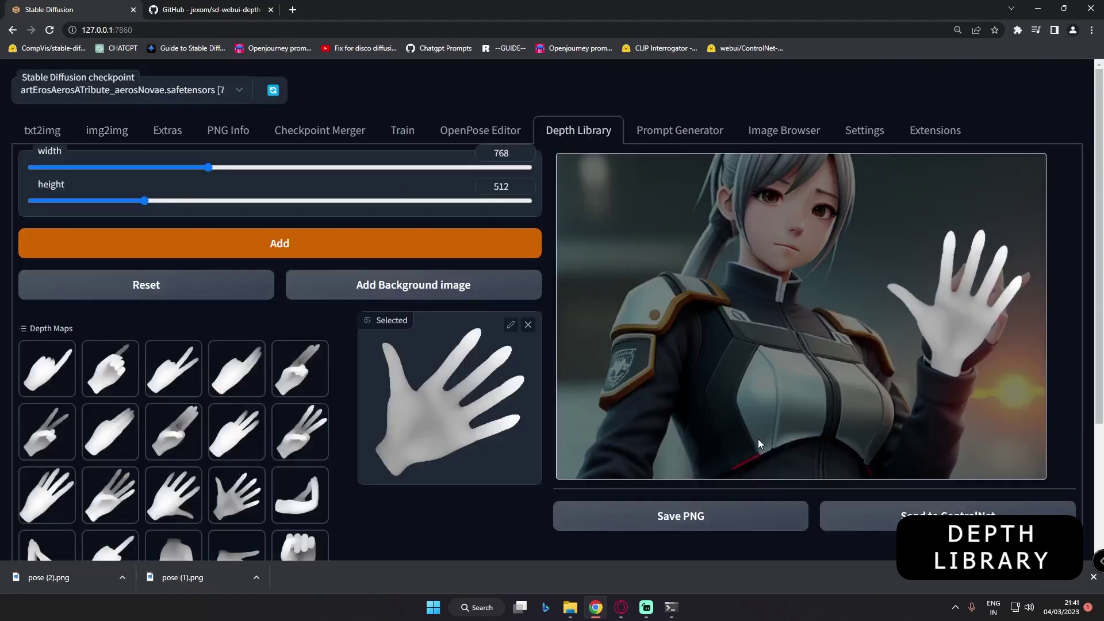
{"action": "left_click", "coordinate": [682, 515]}
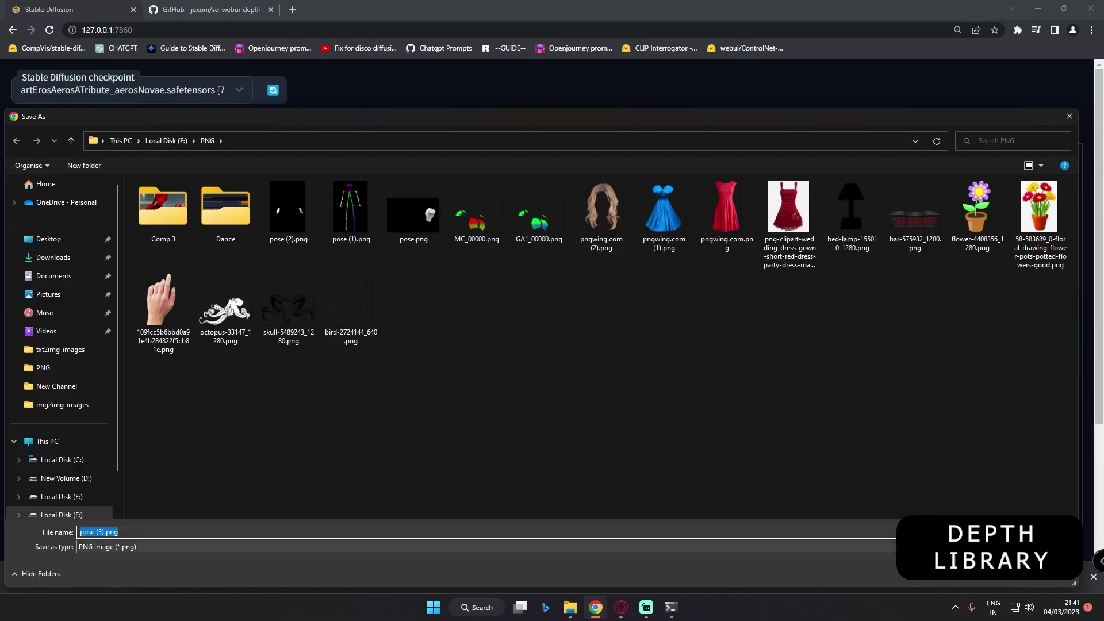
- Save the composite as pose (3).png in the drive F PNG folder, then return to txt2img
{"action": "key", "text": "Return"}
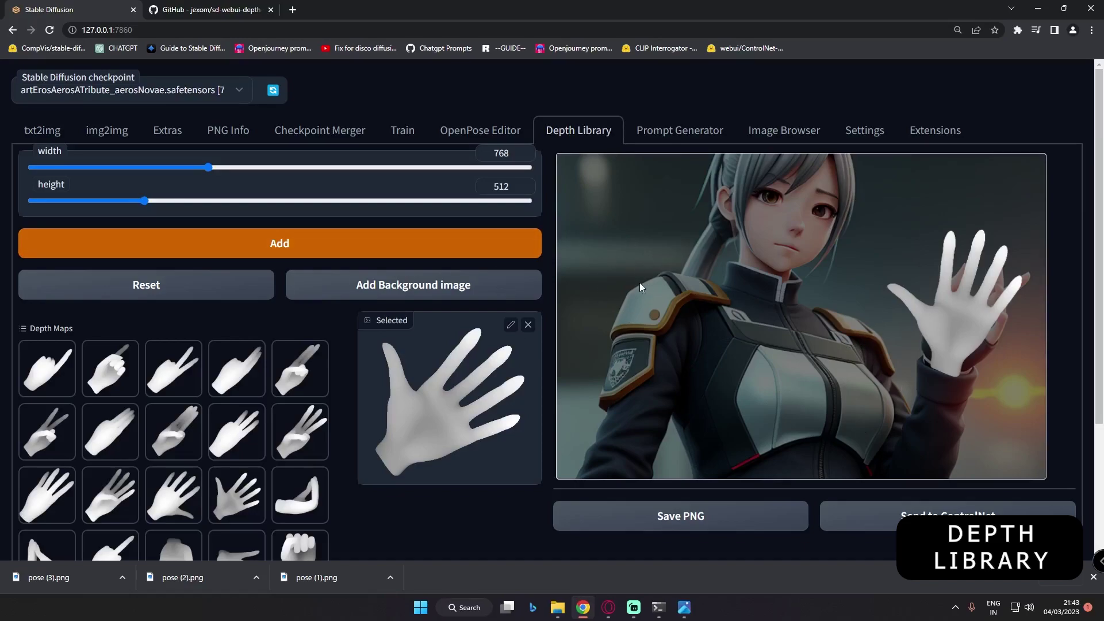
{"action": "left_click", "coordinate": [48, 134]}
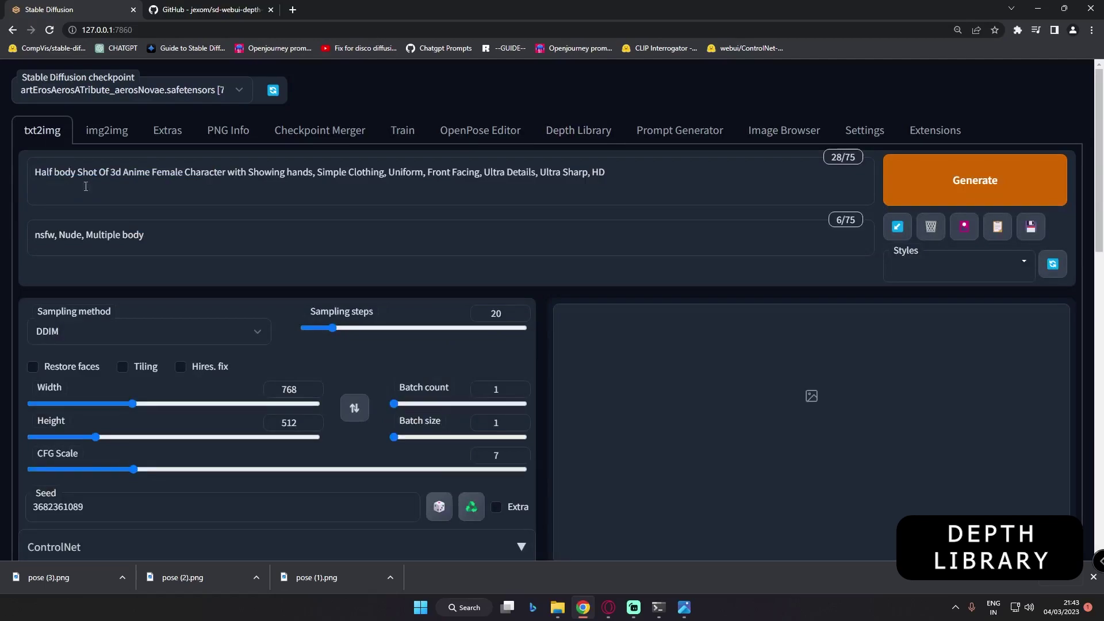
- Check the earlier image's settings in Image Browser, then enable txt2img ControlNet with the open-hand map
{"action": "left_click", "coordinate": [784, 129]}
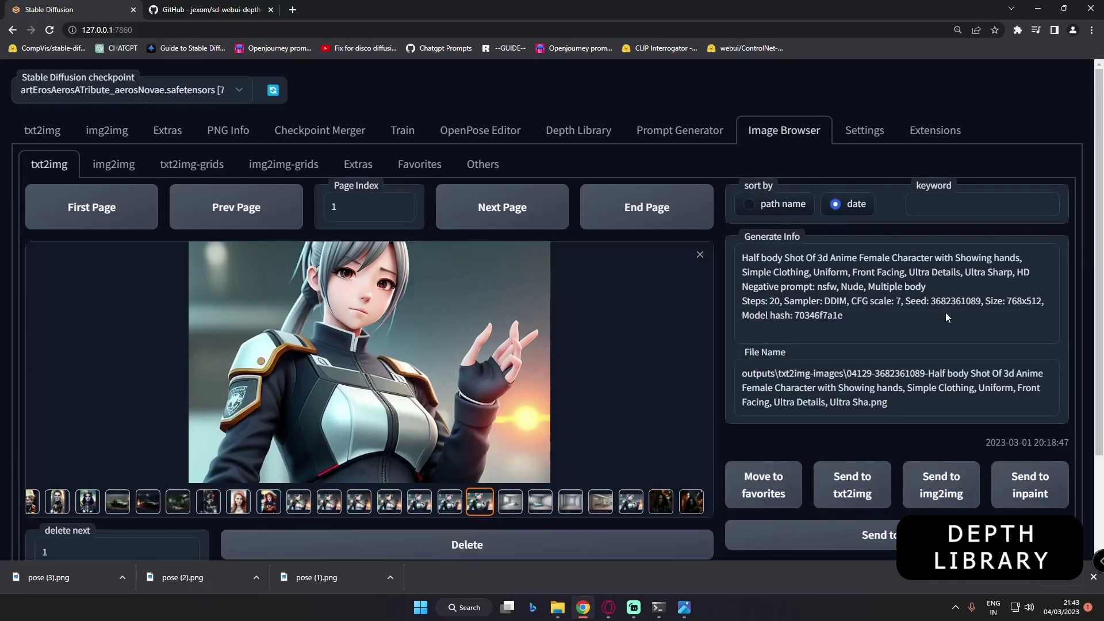
{"action": "left_click", "coordinate": [852, 484]}
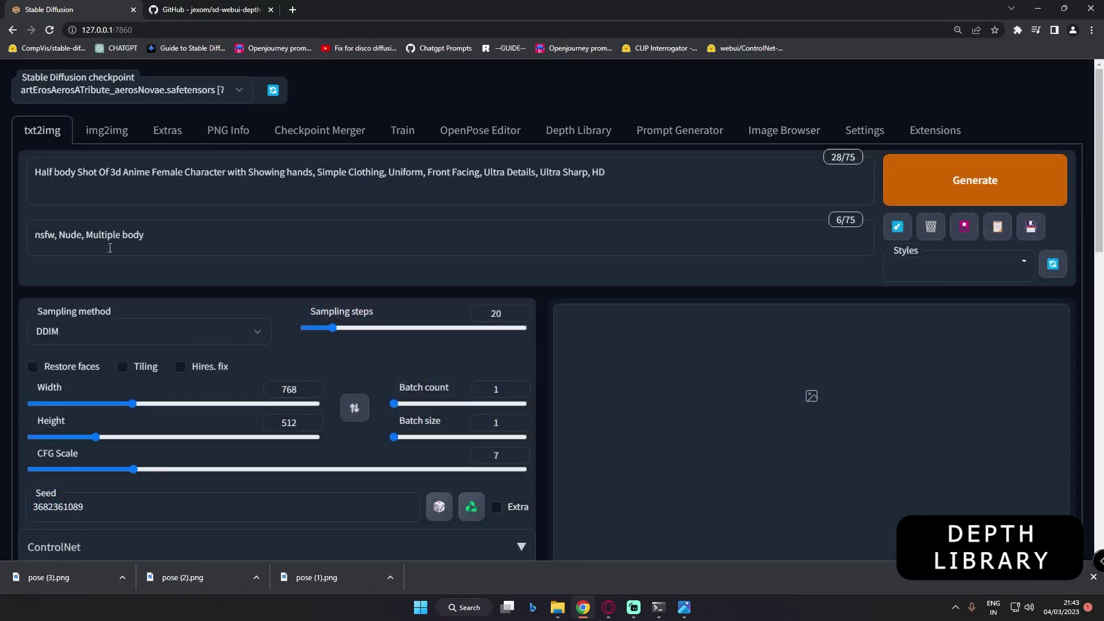
{"action": "scroll", "coordinate": [184, 348], "scroll_direction": "down", "scroll_amount": 2}
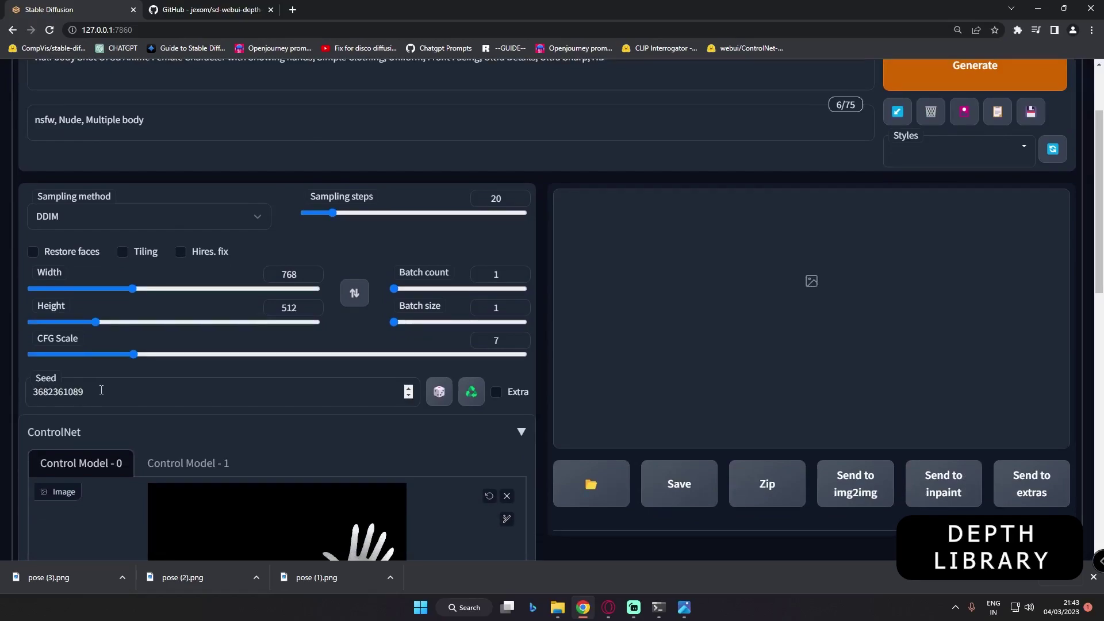
{"action": "scroll", "coordinate": [99, 391], "scroll_direction": "down", "scroll_amount": 7}
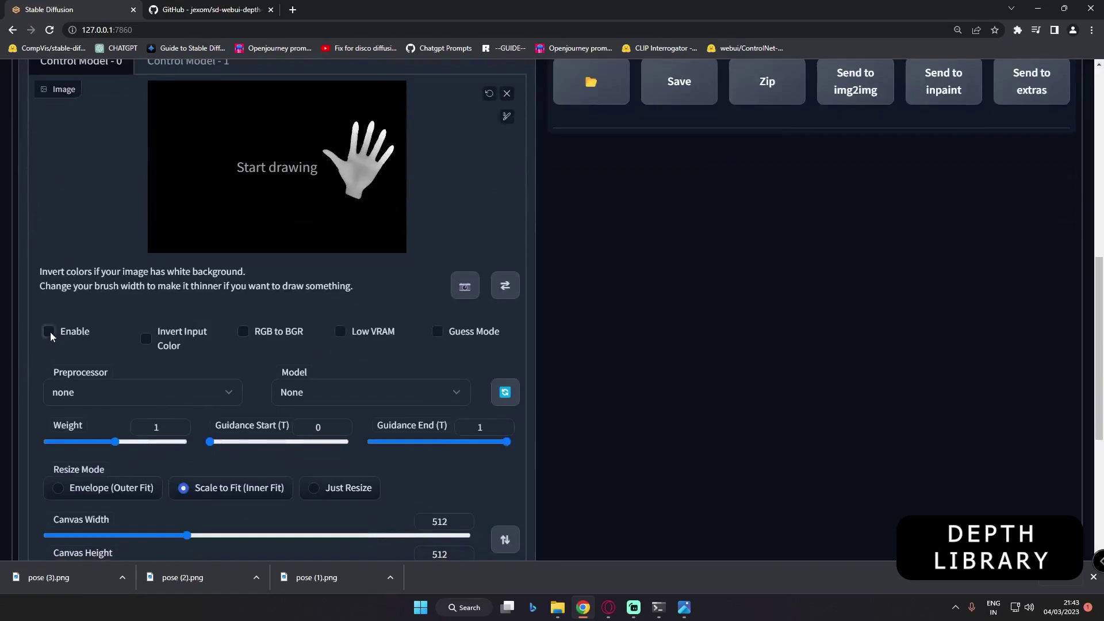
{"action": "left_click", "coordinate": [343, 330]}
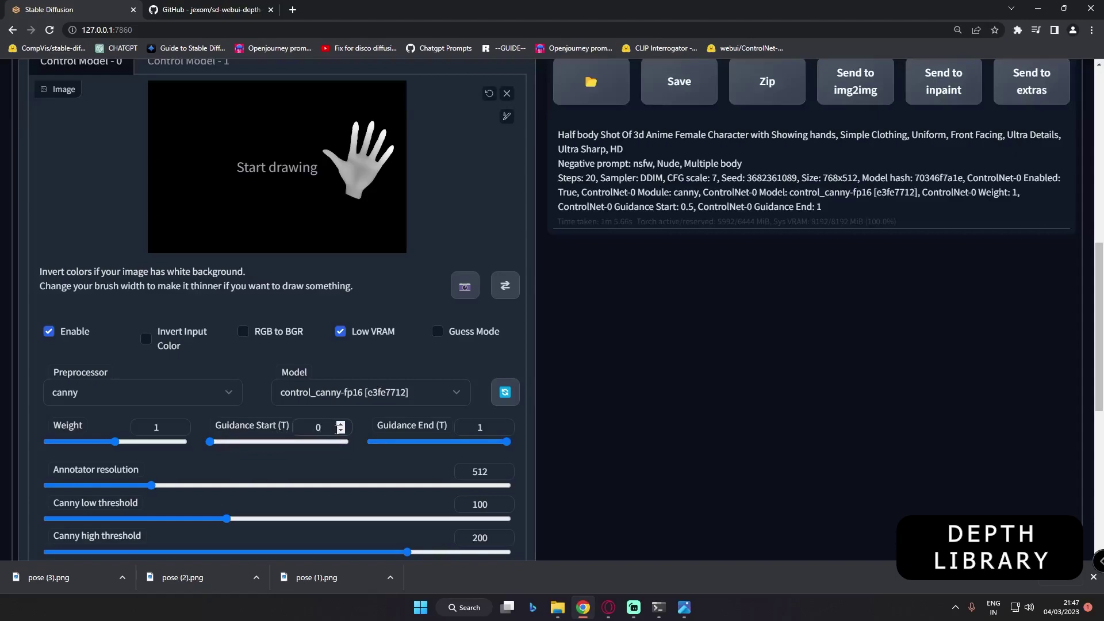
- Set Guidance Start to 0.05, generate the open-hand girl, and open the earlier image for comparison
{"action": "type", "text": "05"}
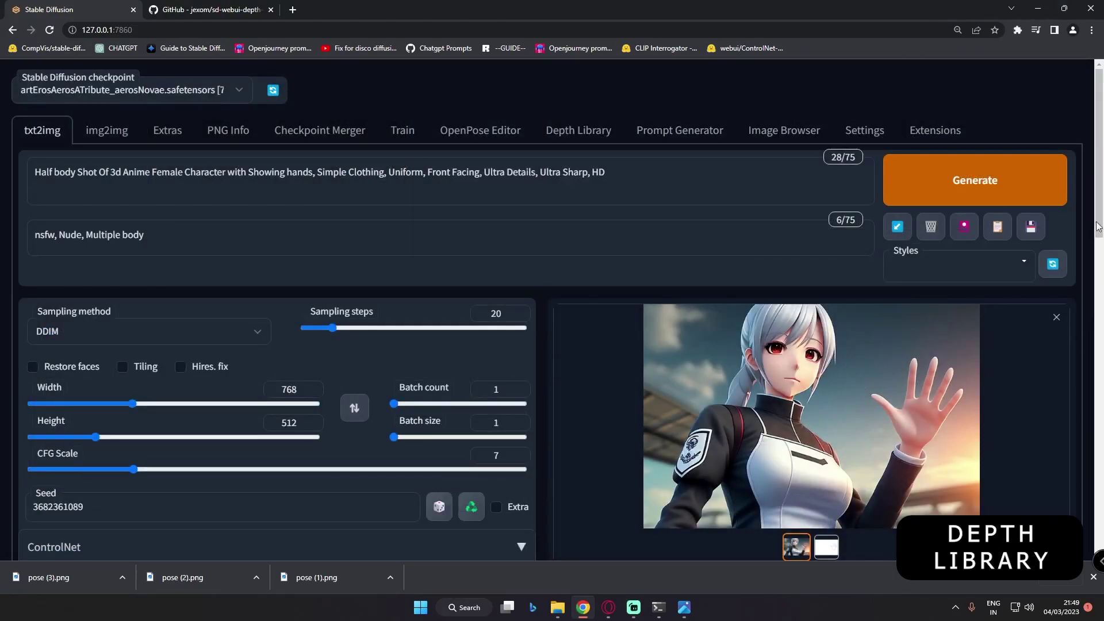
{"action": "scroll", "coordinate": [1098, 226], "scroll_direction": "down", "scroll_amount": 2}
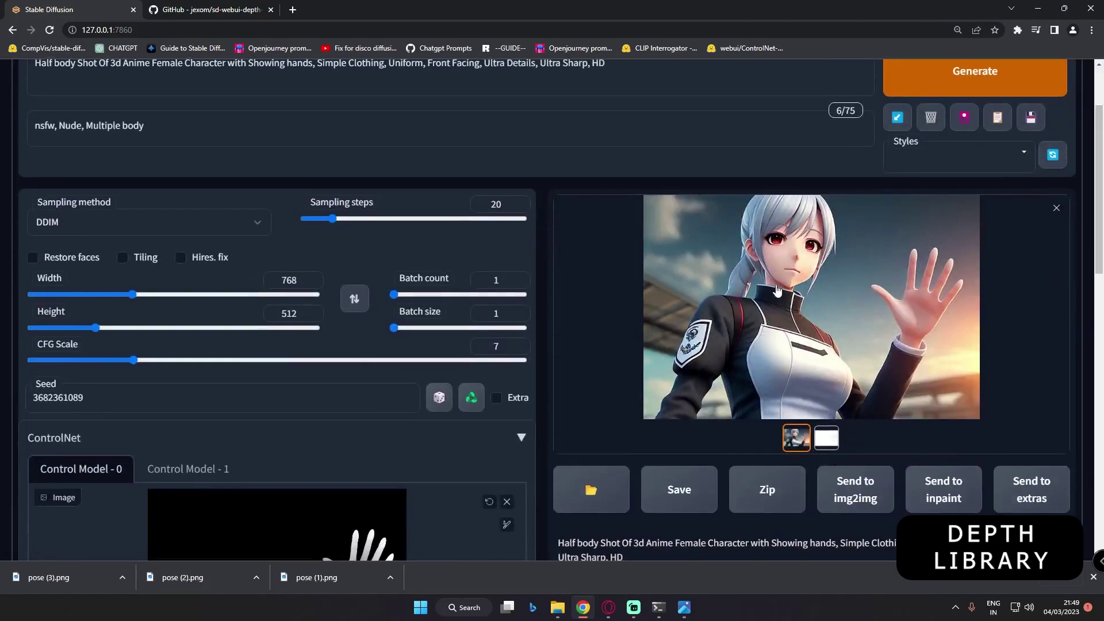
{"action": "scroll", "coordinate": [862, 328], "scroll_direction": "down", "scroll_amount": 2}
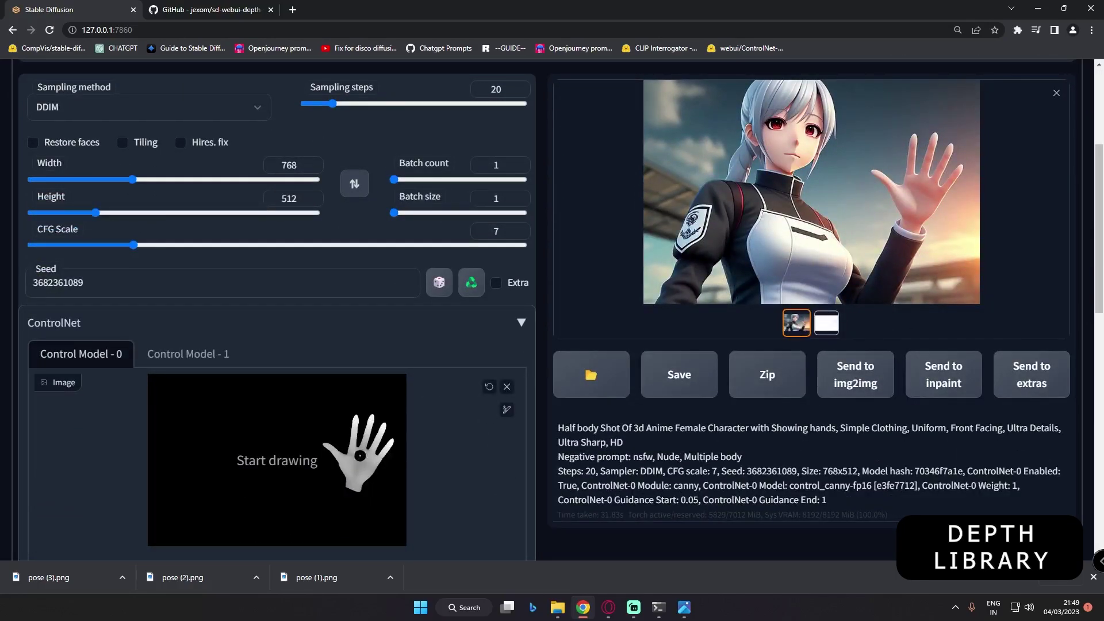
{"action": "scroll", "coordinate": [857, 271], "scroll_direction": "up", "scroll_amount": 4}
{"action": "scroll", "coordinate": [856, 271], "scroll_direction": "down", "scroll_amount": 2}
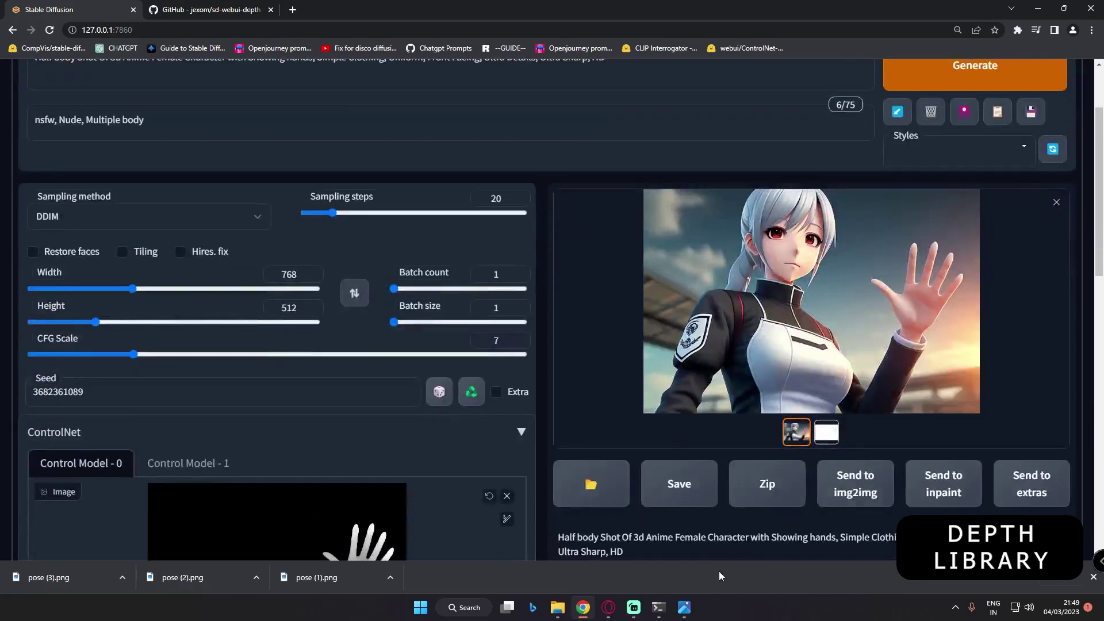
{"action": "left_click", "coordinate": [685, 607]}
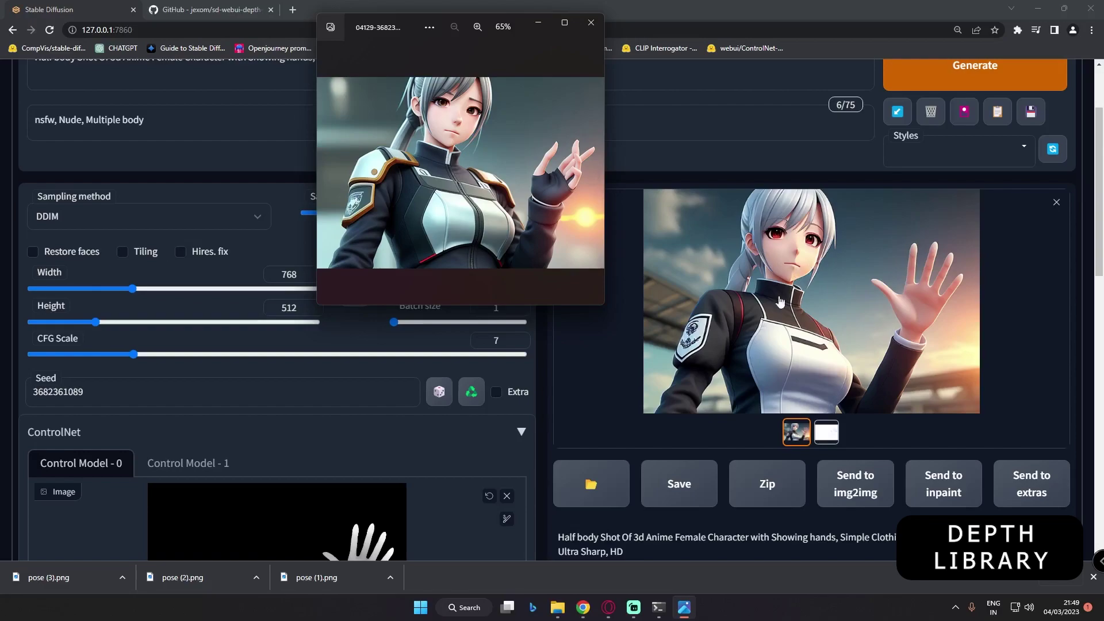
- Minimize Photos and scroll to the img2img ControlNet unit with canny and Guidance Start 0.5
{"action": "left_click", "coordinate": [537, 23]}
{"action": "scroll", "coordinate": [299, 246], "scroll_direction": "up", "scroll_amount": 3}
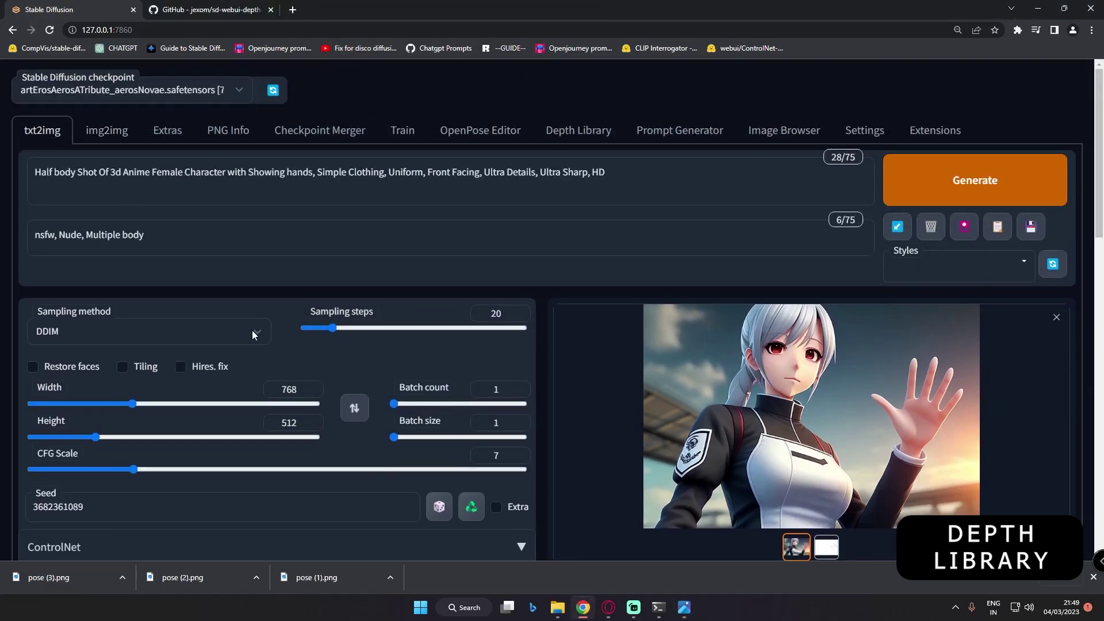
{"action": "left_click", "coordinate": [110, 134]}
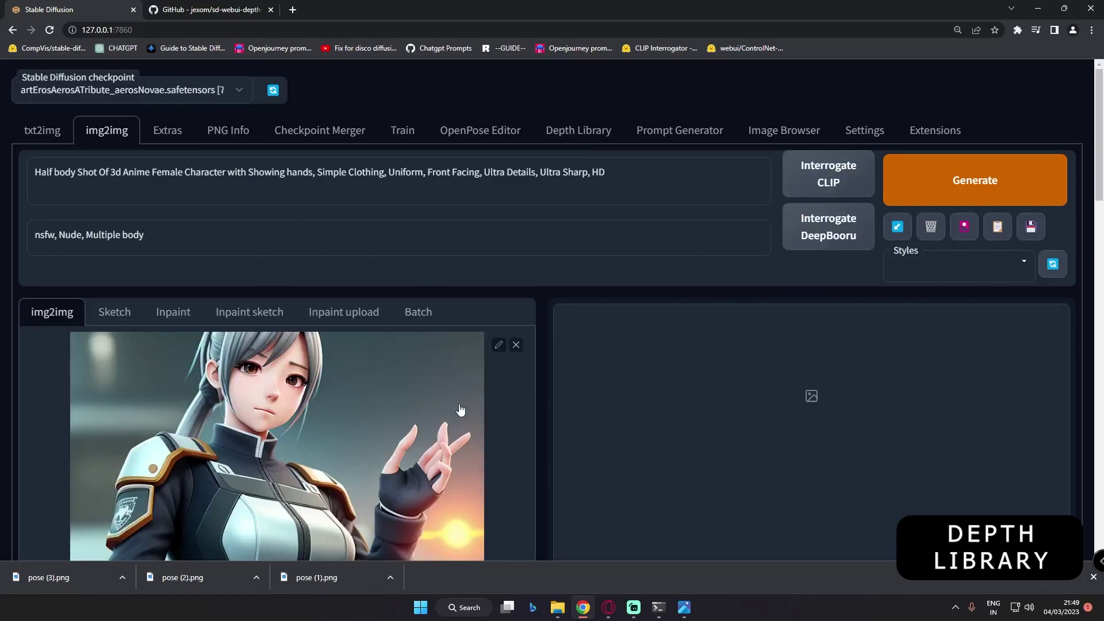
{"action": "left_click_drag", "start_coordinate": [35, 174], "coordinate": [607, 174]}
{"action": "scroll", "coordinate": [386, 404], "scroll_direction": "down", "scroll_amount": 3}
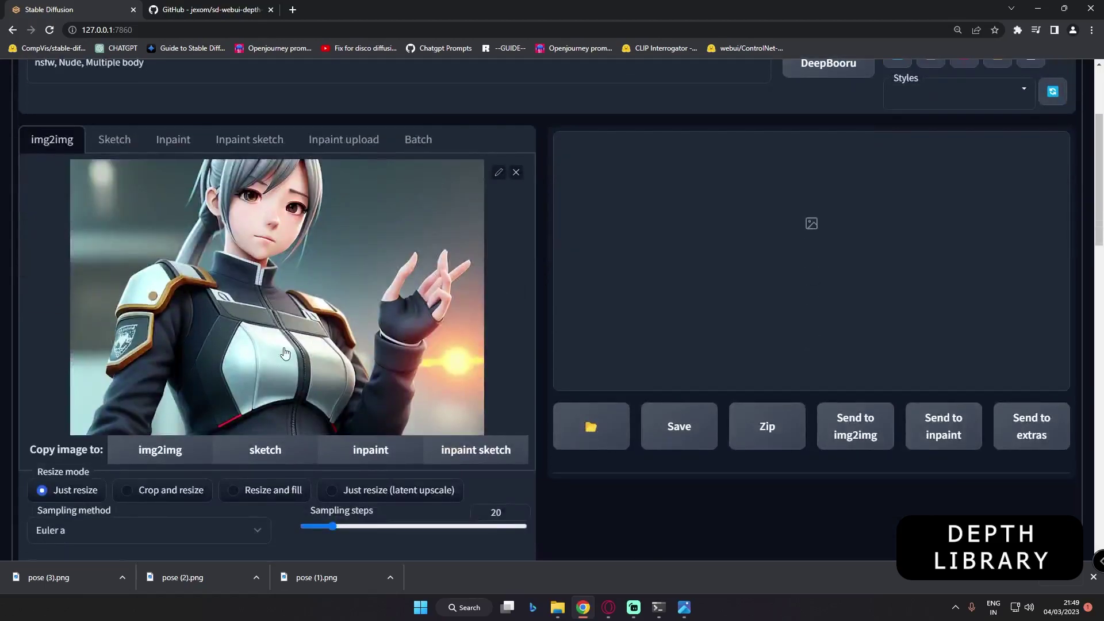
{"action": "scroll", "coordinate": [223, 371], "scroll_direction": "down", "scroll_amount": 10}
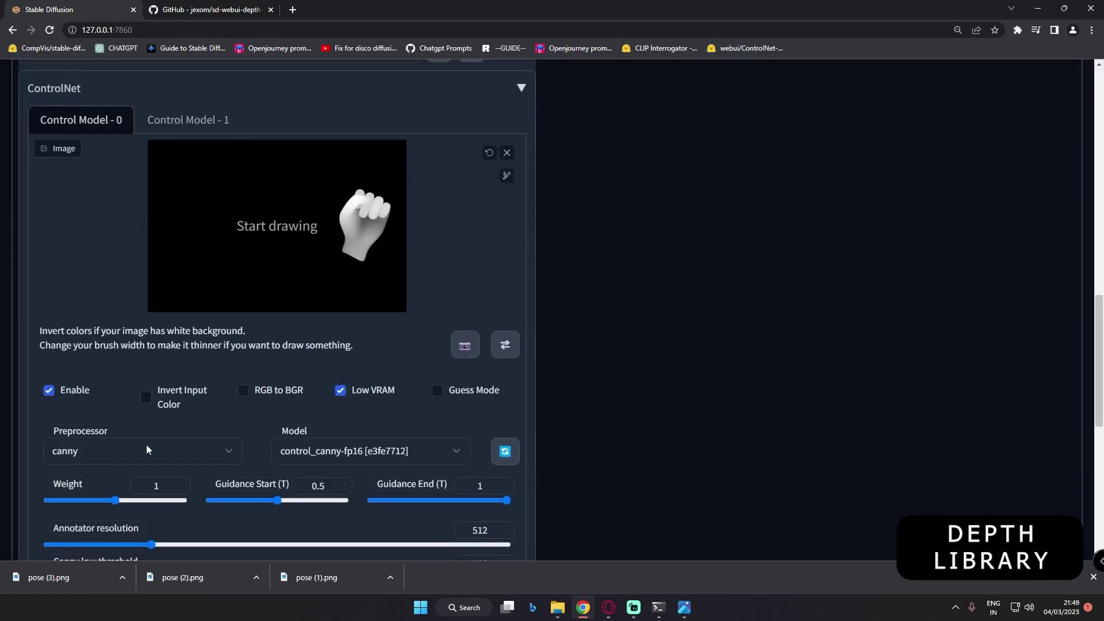
- Lower img2img Guidance Start to 0.05 and regenerate the girl, now raising a clenched fist
{"action": "scroll", "coordinate": [337, 452], "scroll_direction": "down", "scroll_amount": 1}
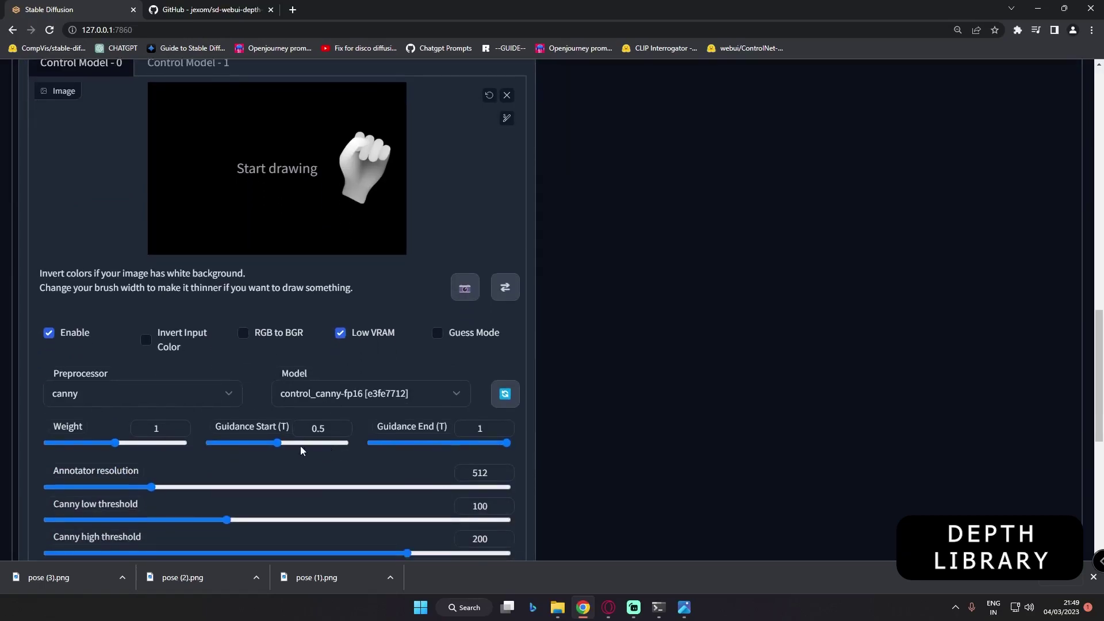
{"action": "left_click_drag", "start_coordinate": [284, 444], "coordinate": [203, 443]}
{"action": "scroll", "coordinate": [357, 343], "scroll_direction": "up", "scroll_amount": 2}
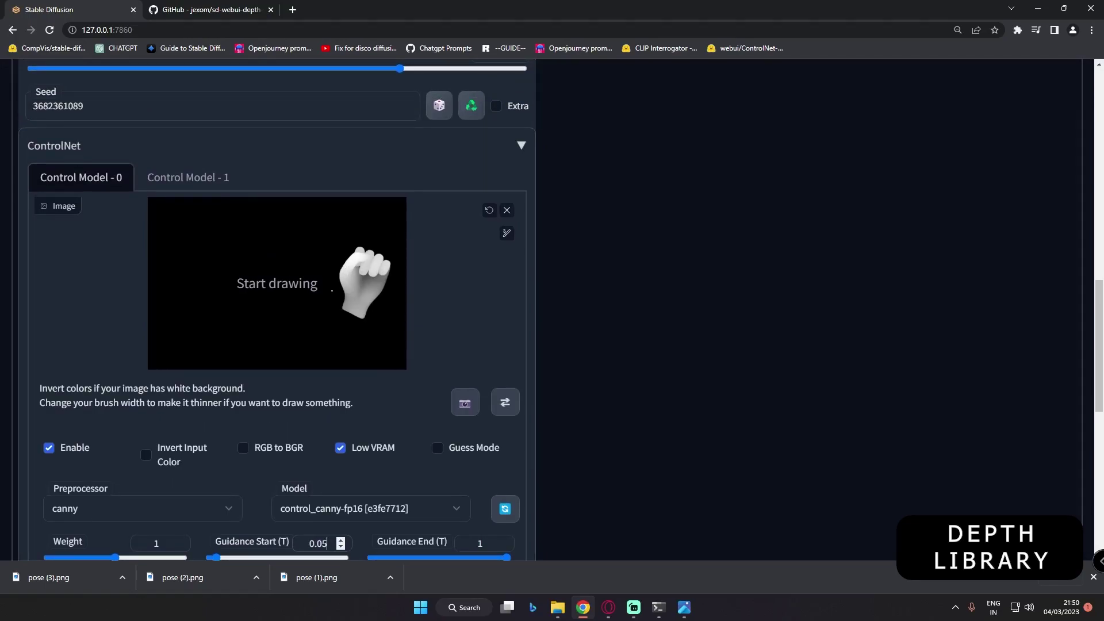
{"action": "scroll", "coordinate": [379, 271], "scroll_direction": "up", "scroll_amount": 10}
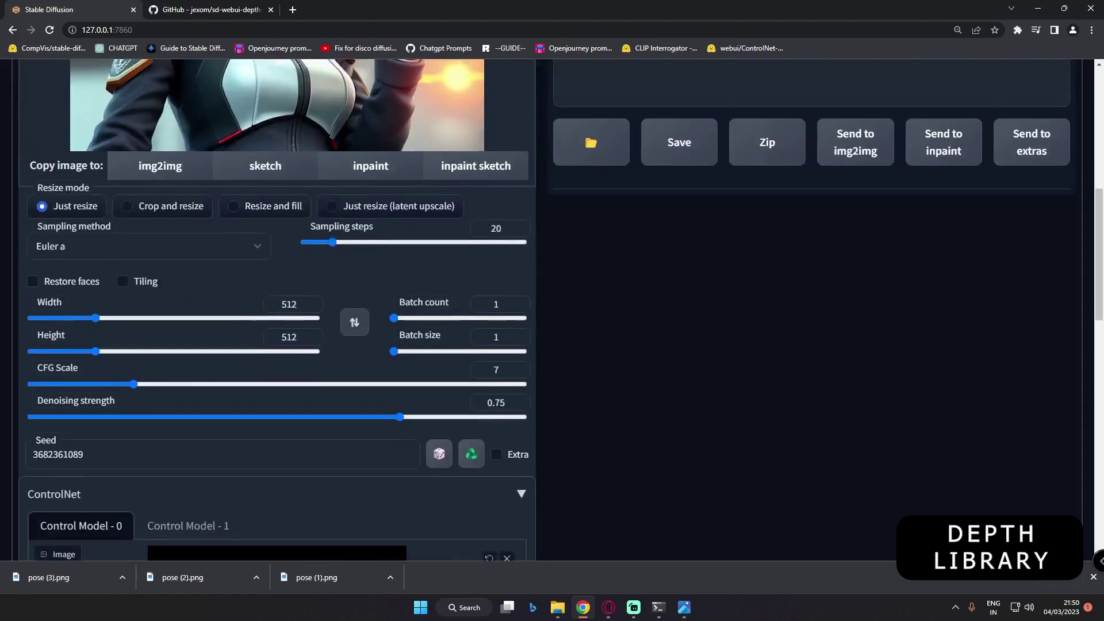
{"action": "scroll", "coordinate": [442, 337], "scroll_direction": "up", "scroll_amount": 3}
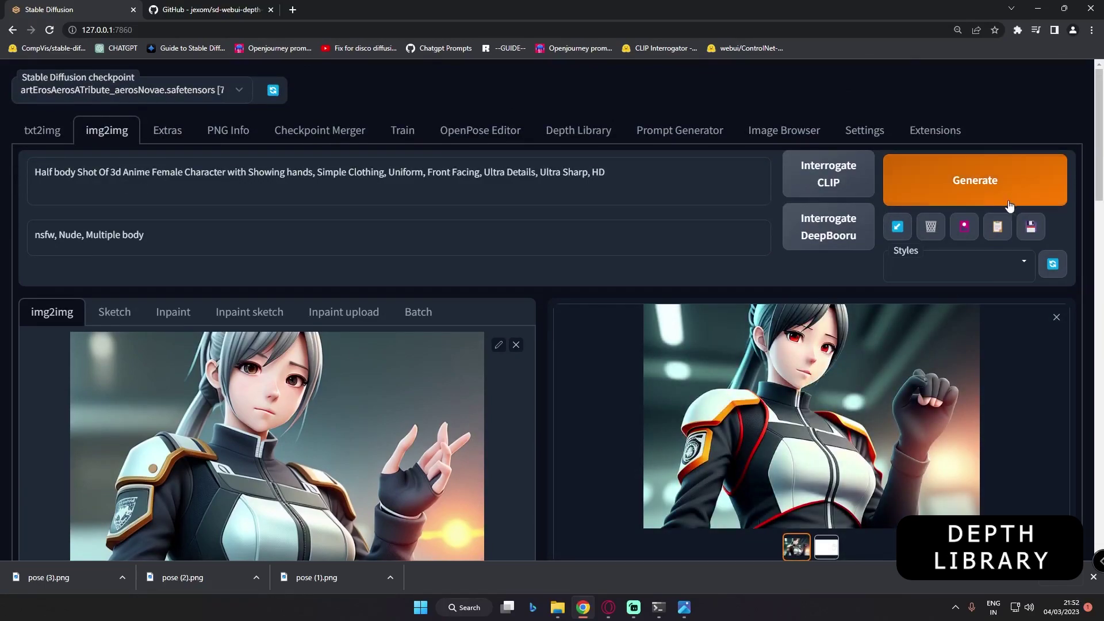
{"action": "scroll", "coordinate": [826, 237], "scroll_direction": "down", "scroll_amount": 3}
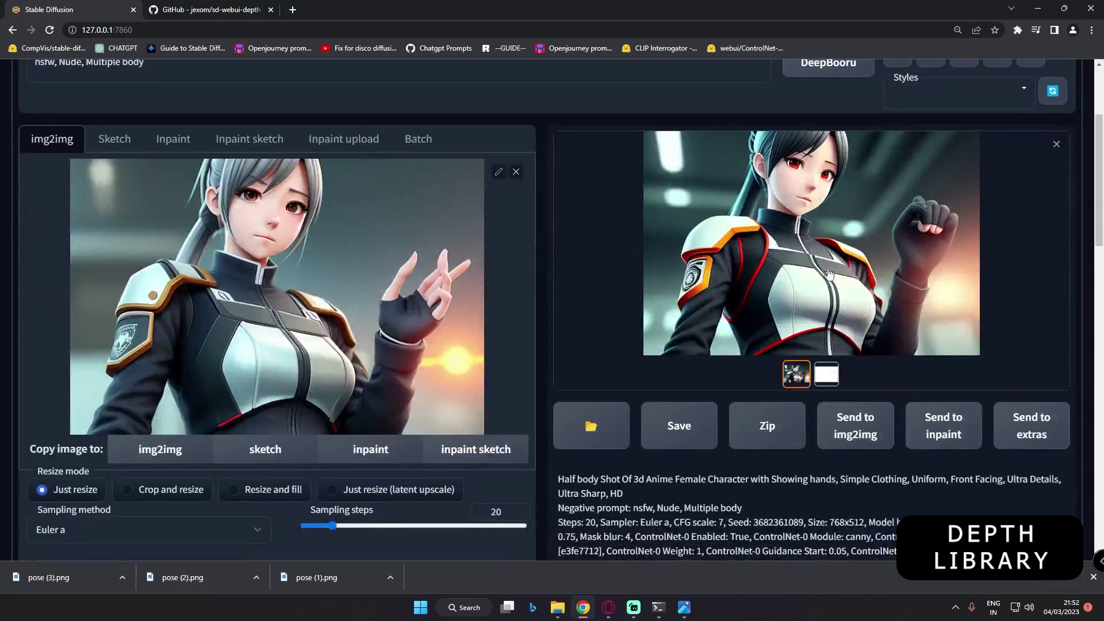
{"action": "scroll", "coordinate": [826, 236], "scroll_direction": "up", "scroll_amount": 3}
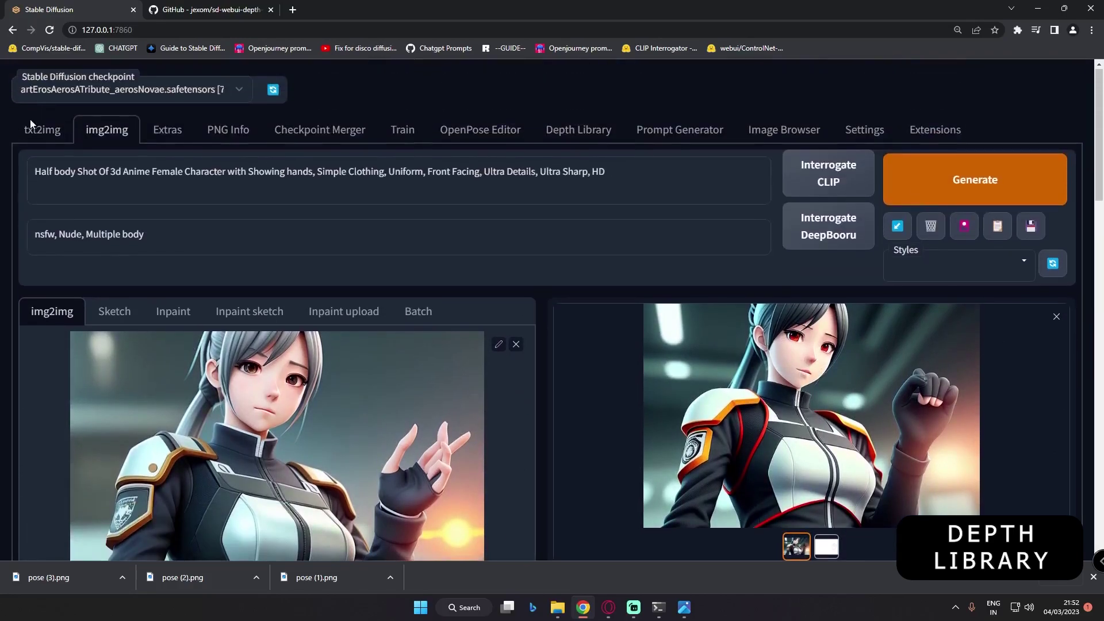
{"action": "left_click", "coordinate": [32, 127]}
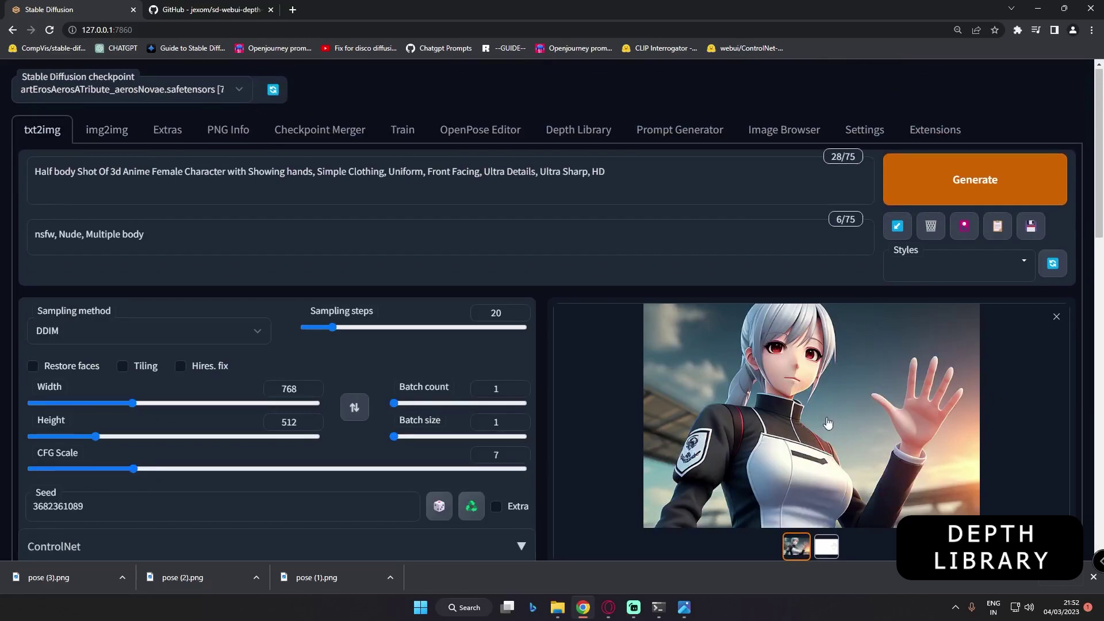
{"action": "left_click", "coordinate": [106, 129]}
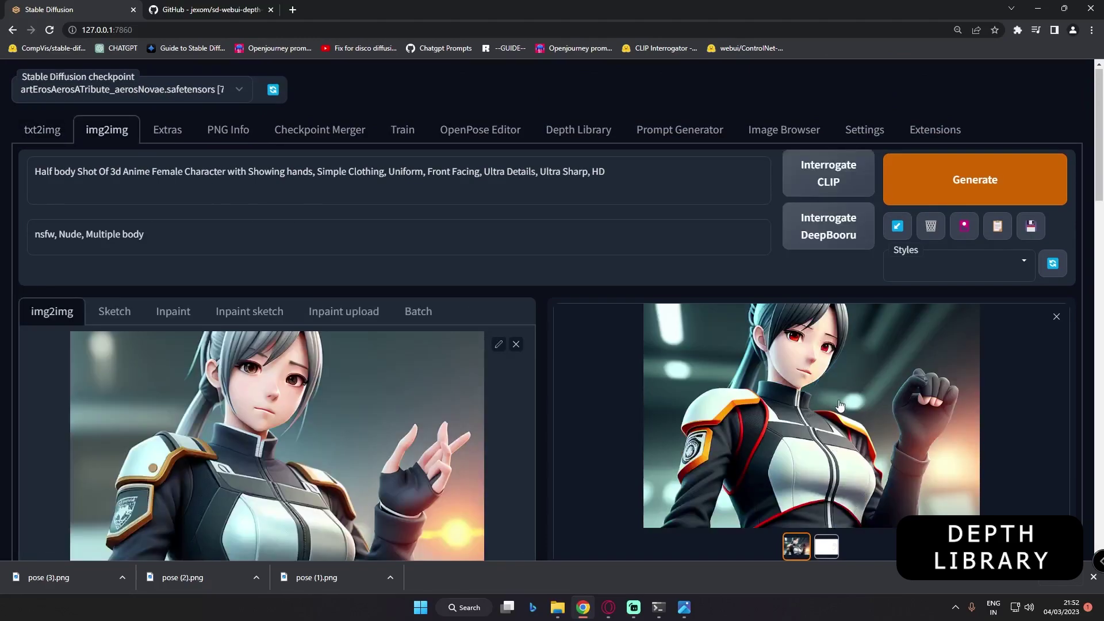
{"action": "scroll", "coordinate": [839, 406], "scroll_direction": "down", "scroll_amount": 1}
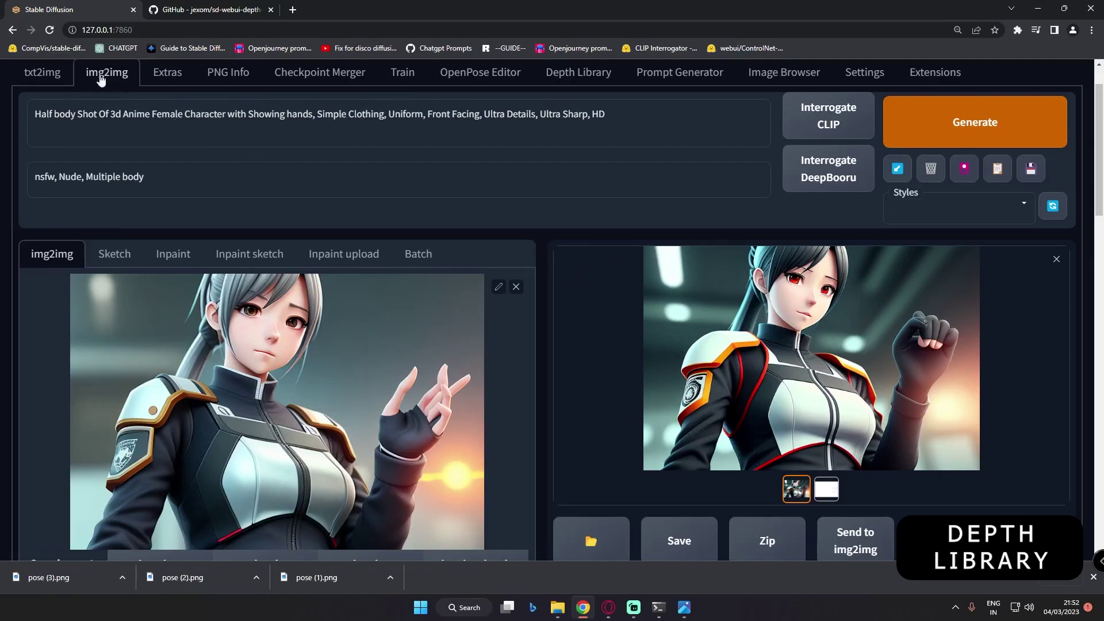
{"action": "left_click", "coordinate": [42, 73]}
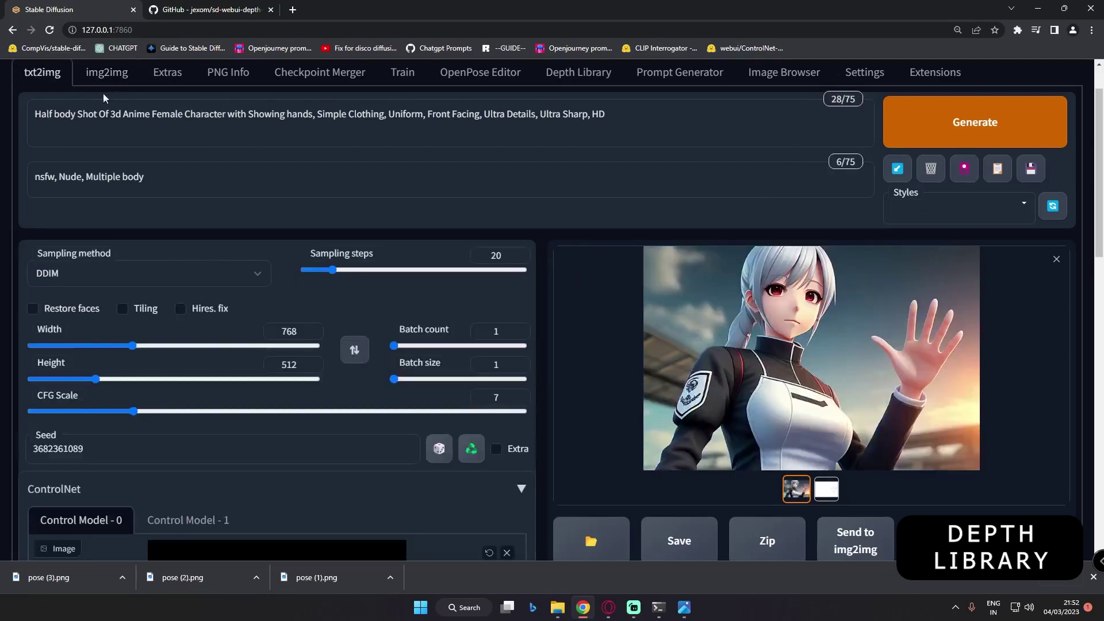
{"action": "left_click", "coordinate": [127, 79]}
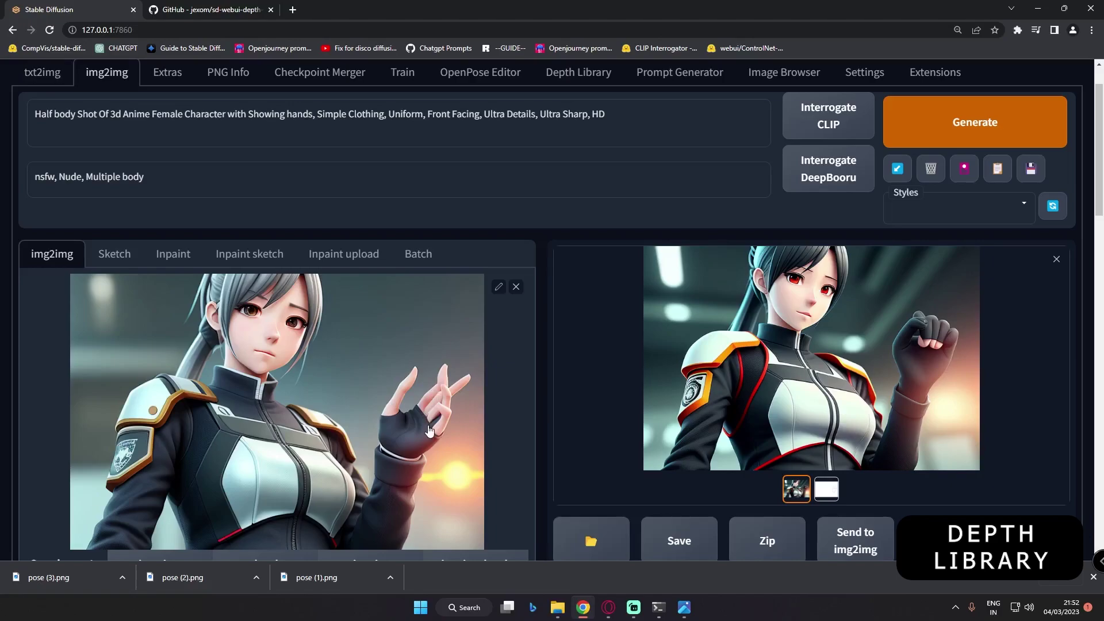
{"action": "scroll", "coordinate": [897, 353], "scroll_direction": "down", "scroll_amount": 2}
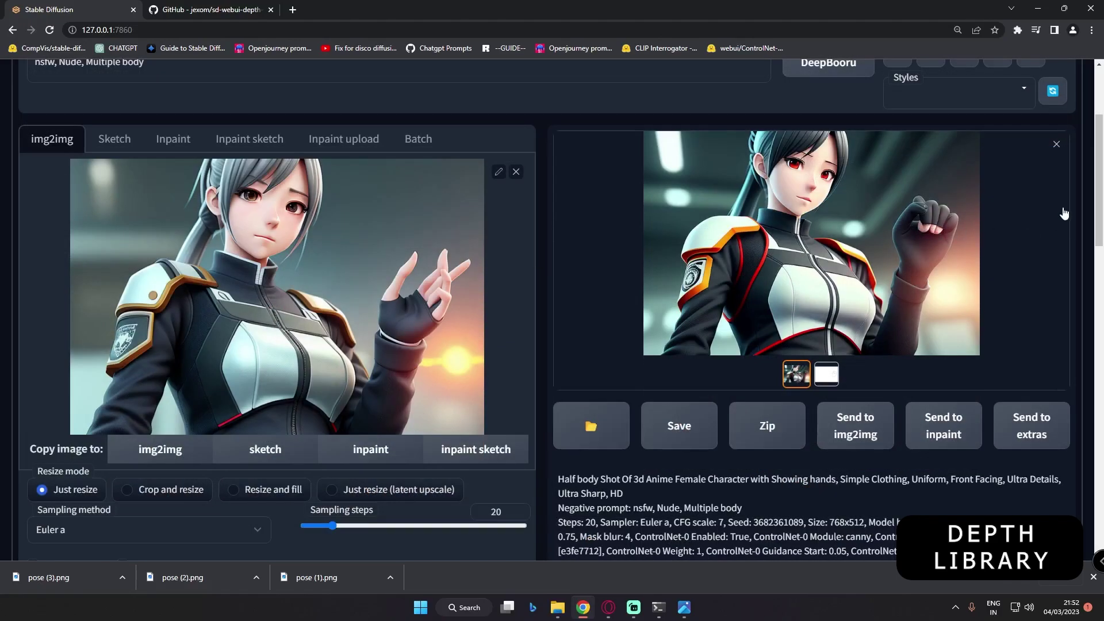
{"action": "left_click_drag", "start_coordinate": [1098, 204], "coordinate": [1080, 399]}
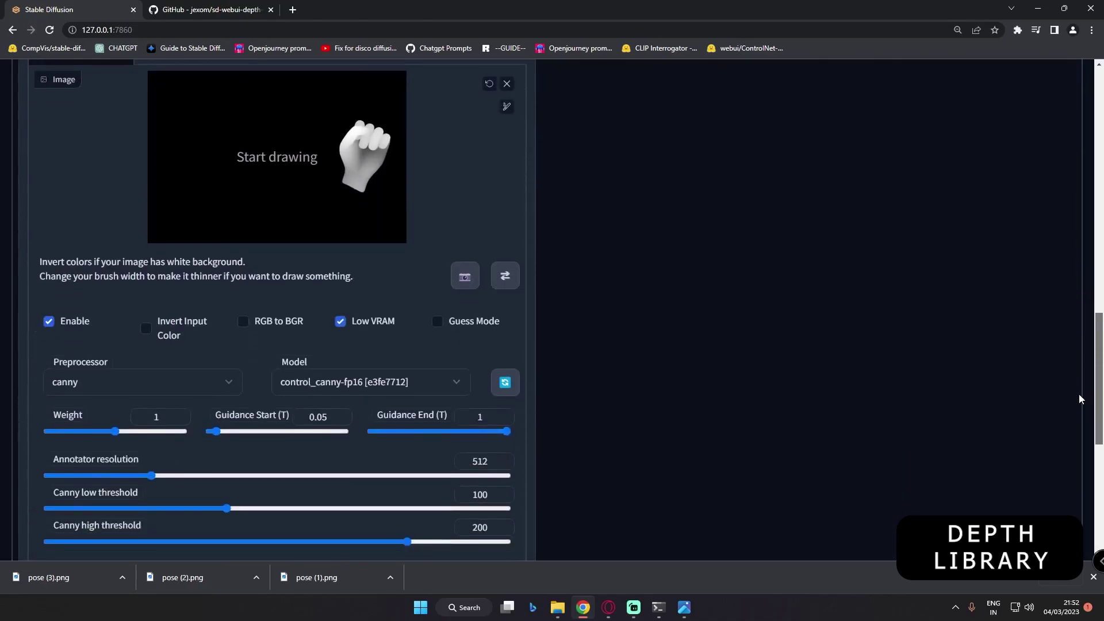
- Set ControlNet guidance start to 0.1, with the depth preprocessor and control_depth-fp16 model
{"action": "double_click", "coordinate": [318, 416]}
{"action": "type", "text": "0.1"}
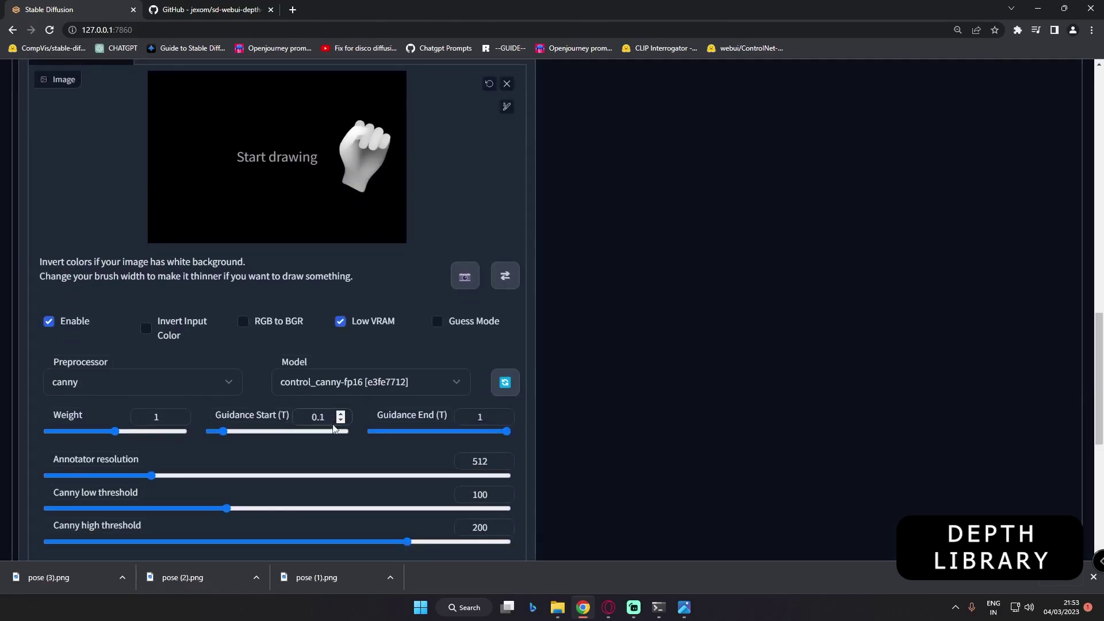
{"action": "scroll", "coordinate": [306, 434], "scroll_direction": "up", "scroll_amount": 1}
{"action": "left_click", "coordinate": [143, 439]}
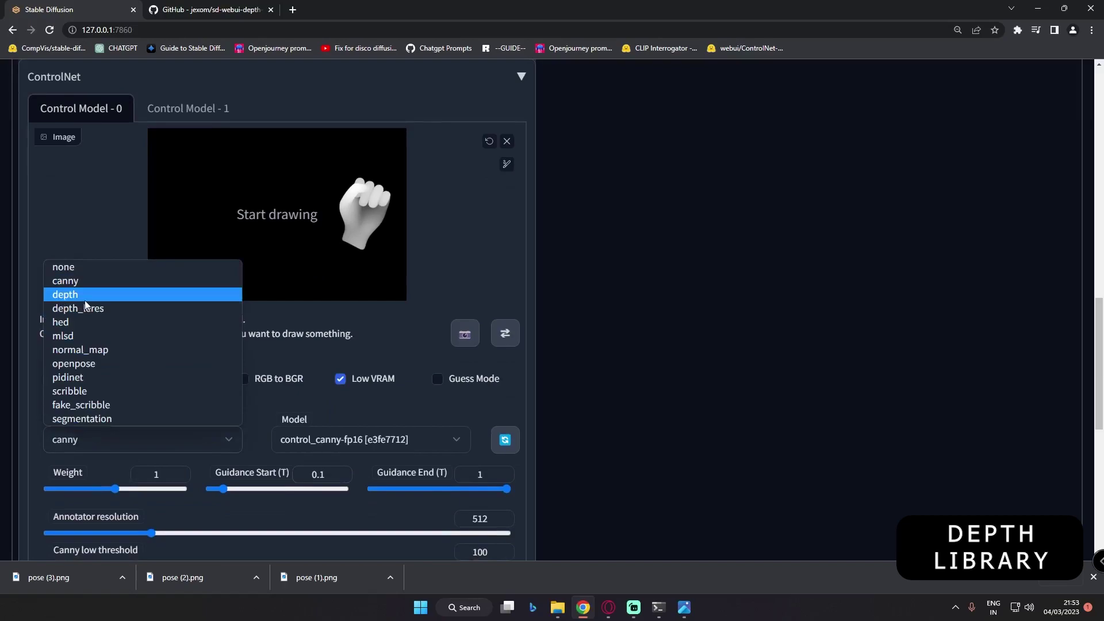
{"action": "left_click", "coordinate": [68, 294]}
{"action": "left_click", "coordinate": [344, 443]}
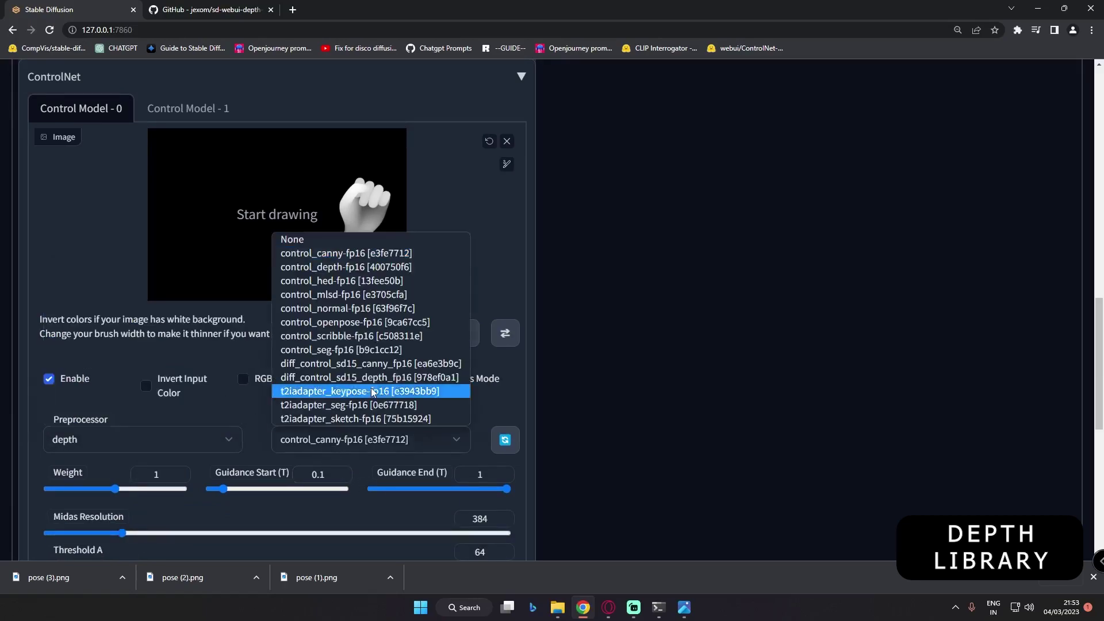
{"action": "left_click", "coordinate": [322, 199]}
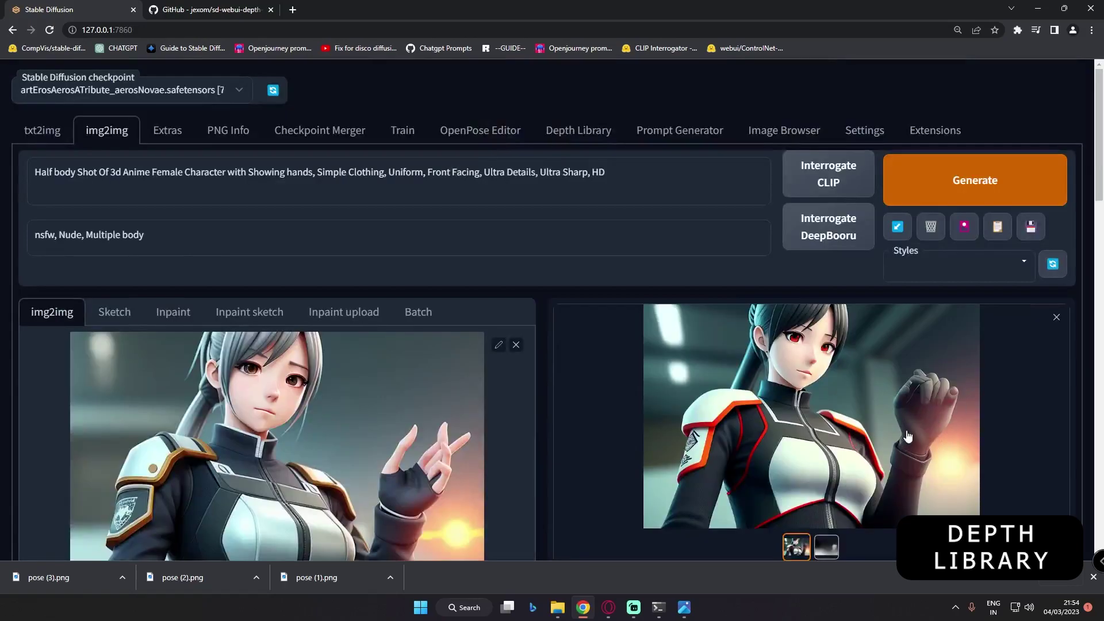
- View the generated hand depth map in the output gallery, then return to the render
{"action": "scroll", "coordinate": [880, 431], "scroll_direction": "down", "scroll_amount": 1}
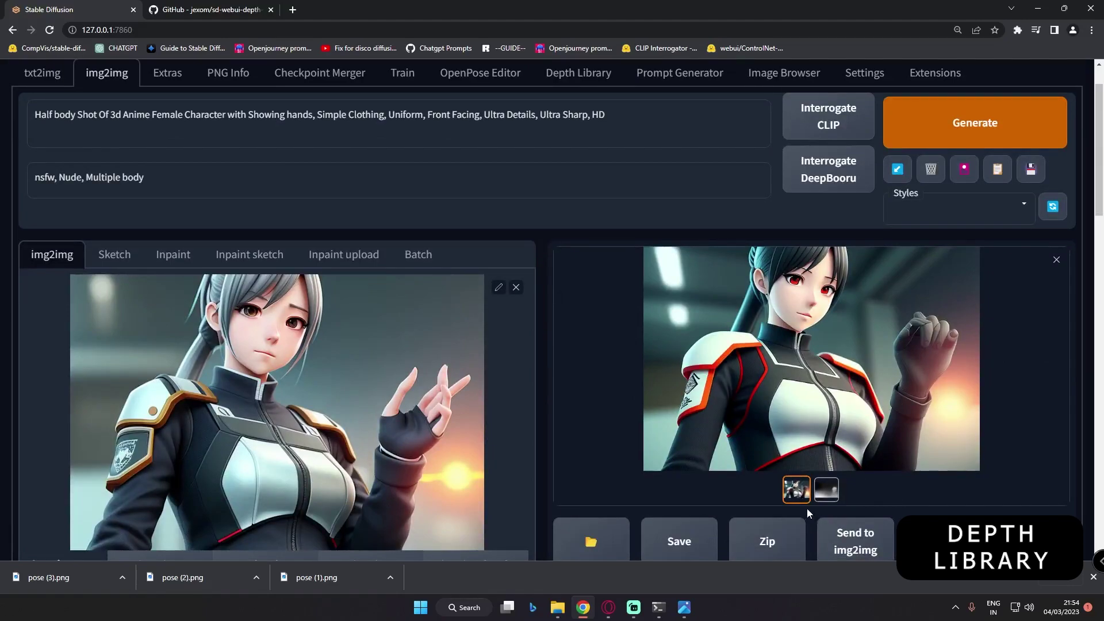
{"action": "left_click", "coordinate": [826, 491]}
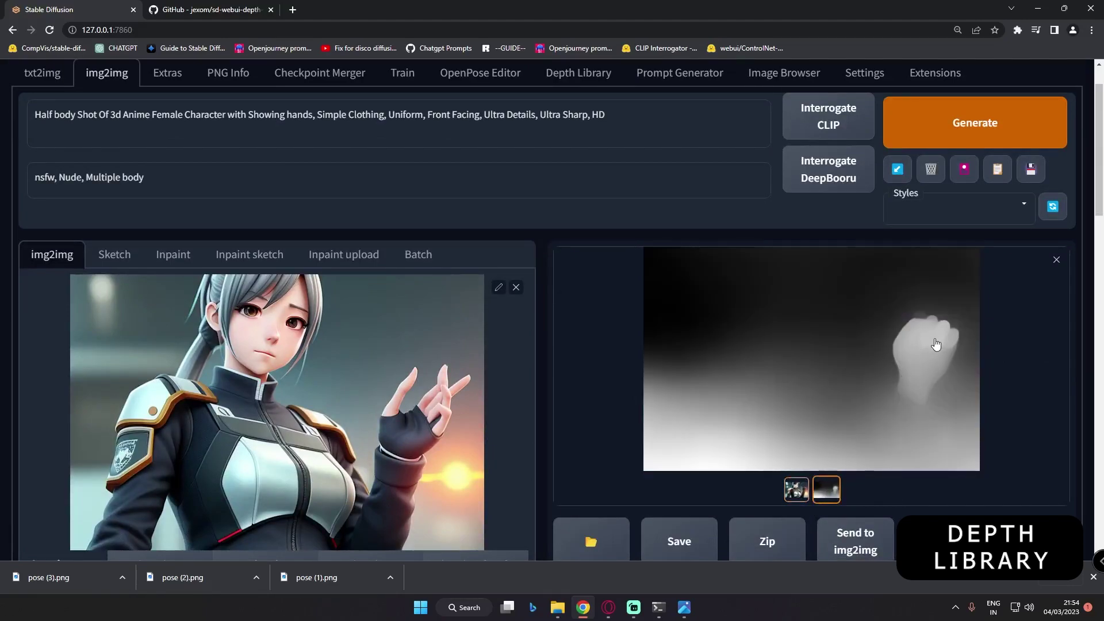
{"action": "left_click", "coordinate": [803, 493]}
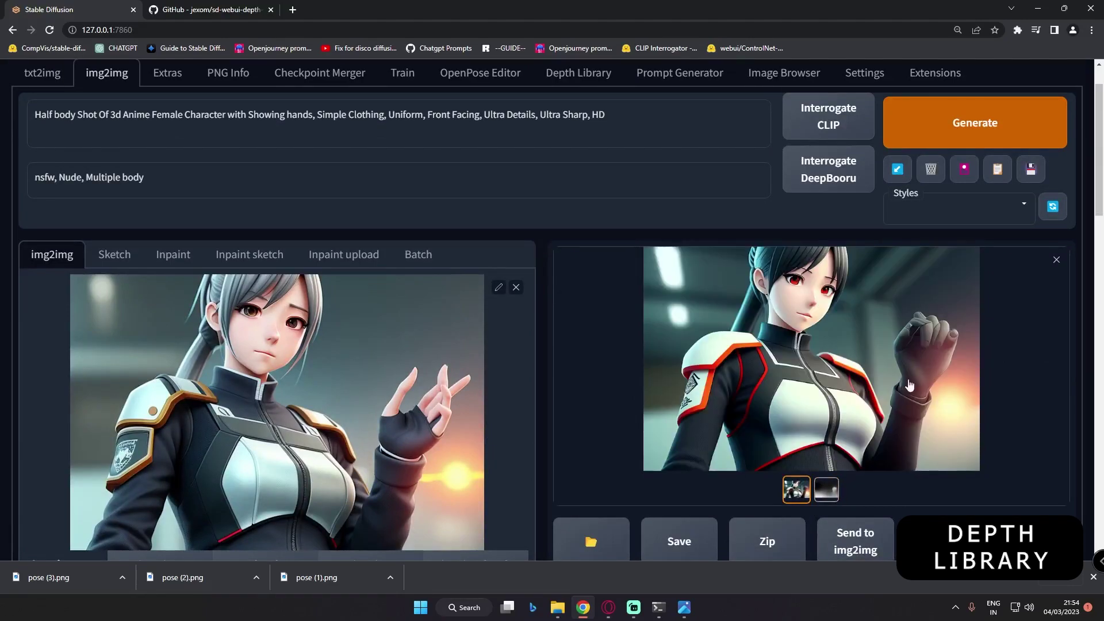
- Review the ControlNet settings and show the clenched-fist render full-size
{"action": "scroll", "coordinate": [470, 439], "scroll_direction": "down", "scroll_amount": 1}
{"action": "scroll", "coordinate": [470, 439], "scroll_direction": "down", "scroll_amount": 9}
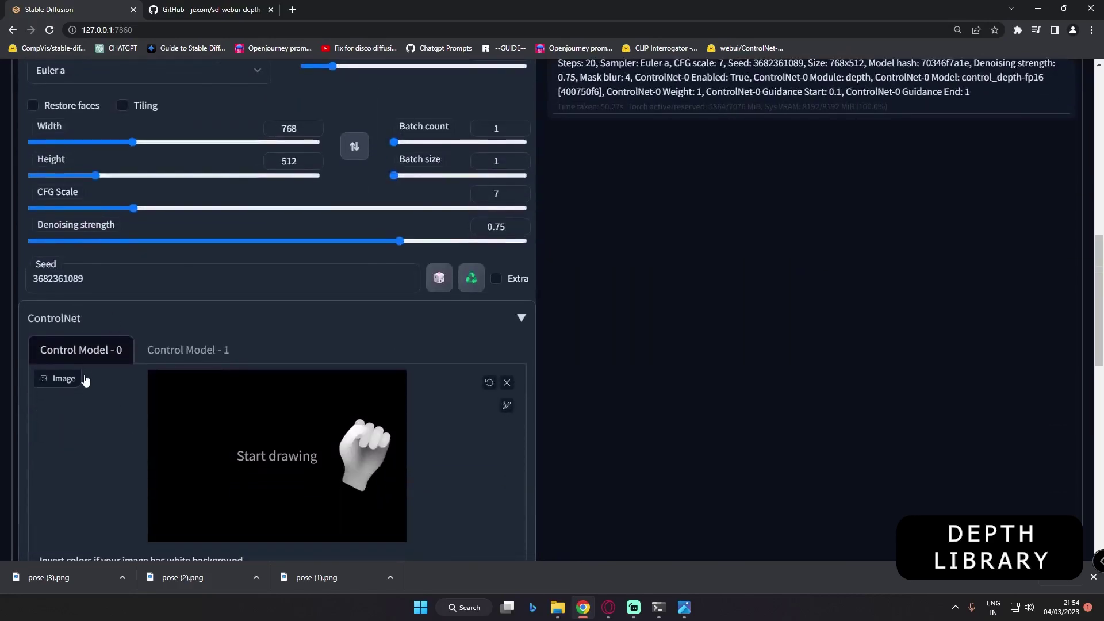
{"action": "scroll", "coordinate": [81, 377], "scroll_direction": "down", "scroll_amount": 3}
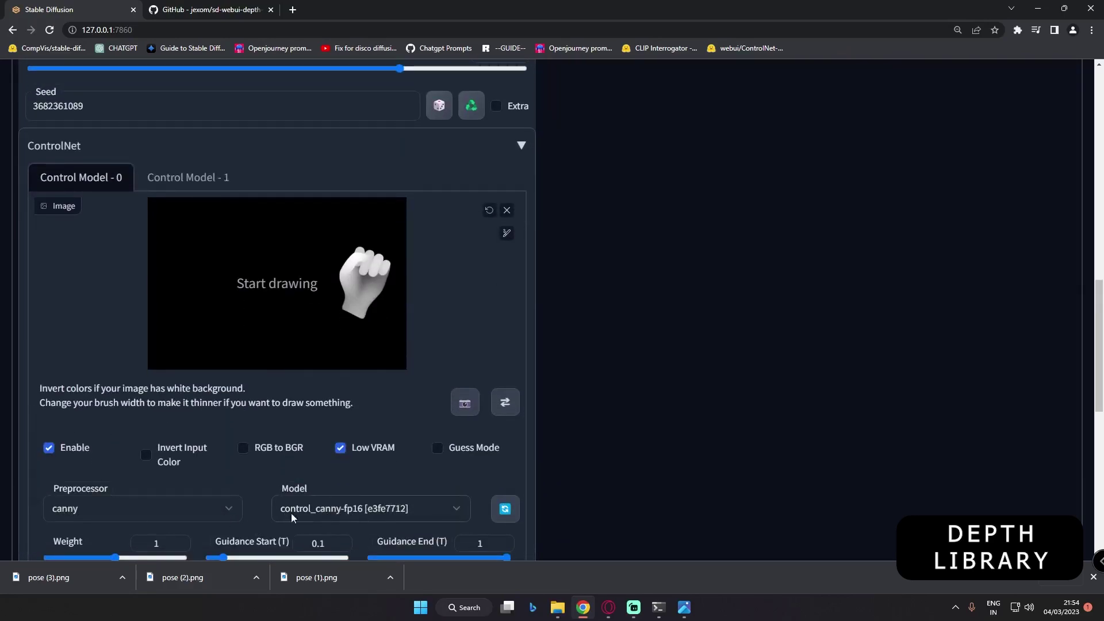
{"action": "scroll", "coordinate": [291, 512], "scroll_direction": "down", "scroll_amount": 2}
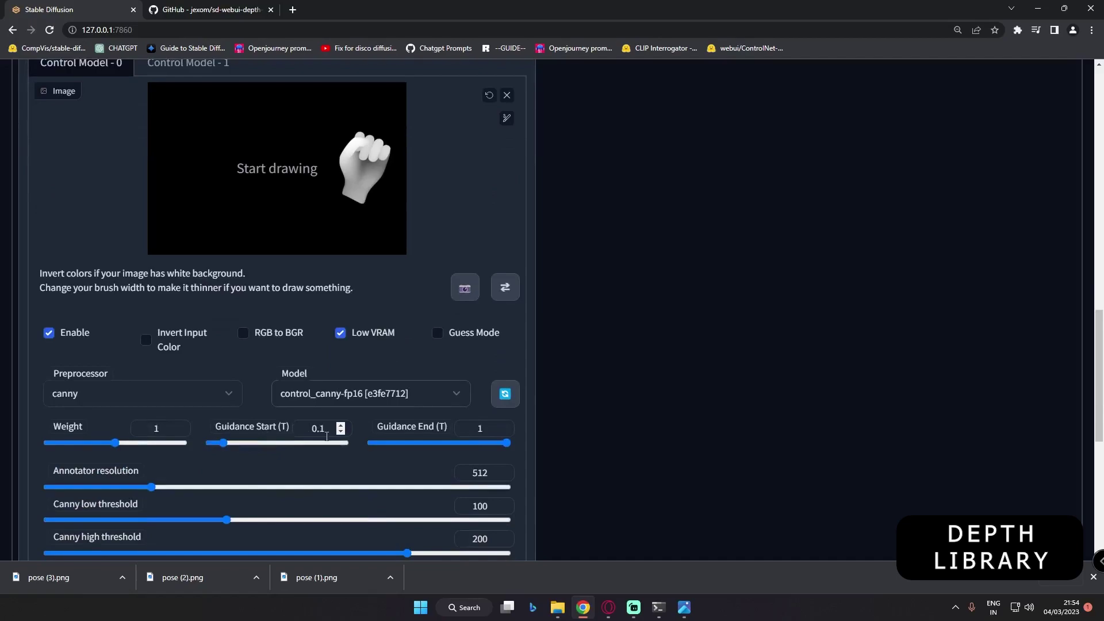
{"action": "scroll", "coordinate": [654, 426], "scroll_direction": "up", "scroll_amount": 15}
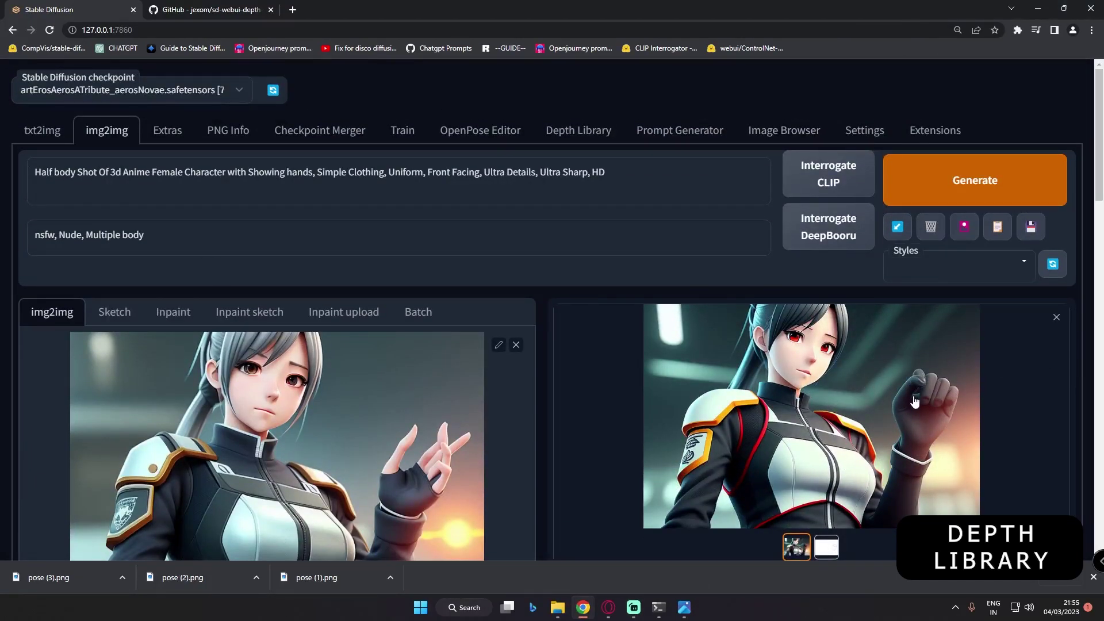
{"action": "left_click", "coordinate": [905, 401]}
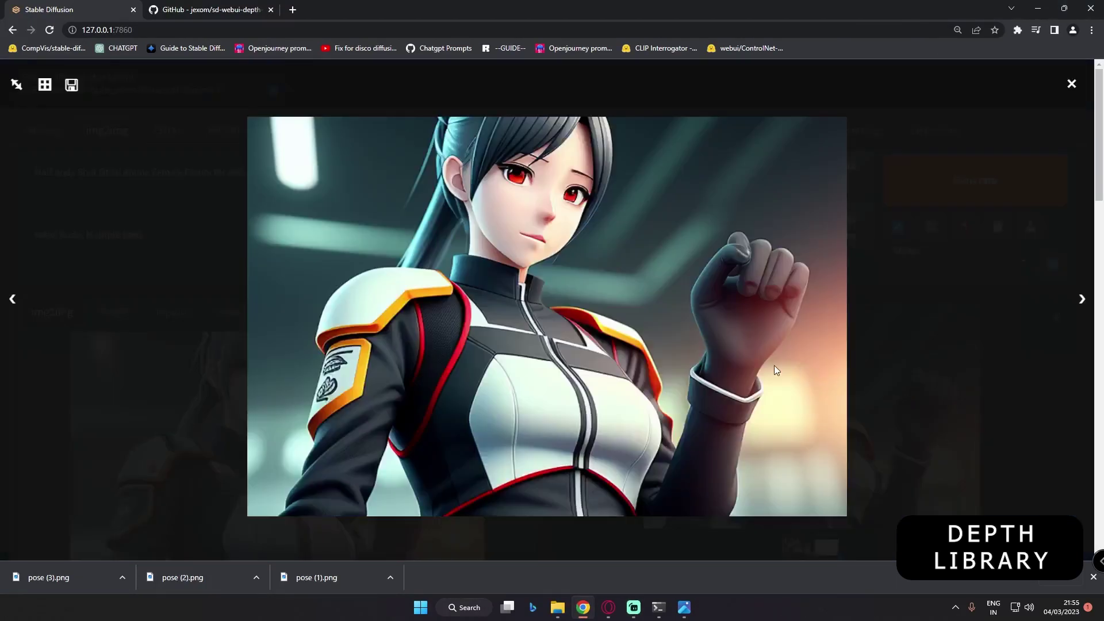
{"action": "left_click", "coordinate": [767, 337]}
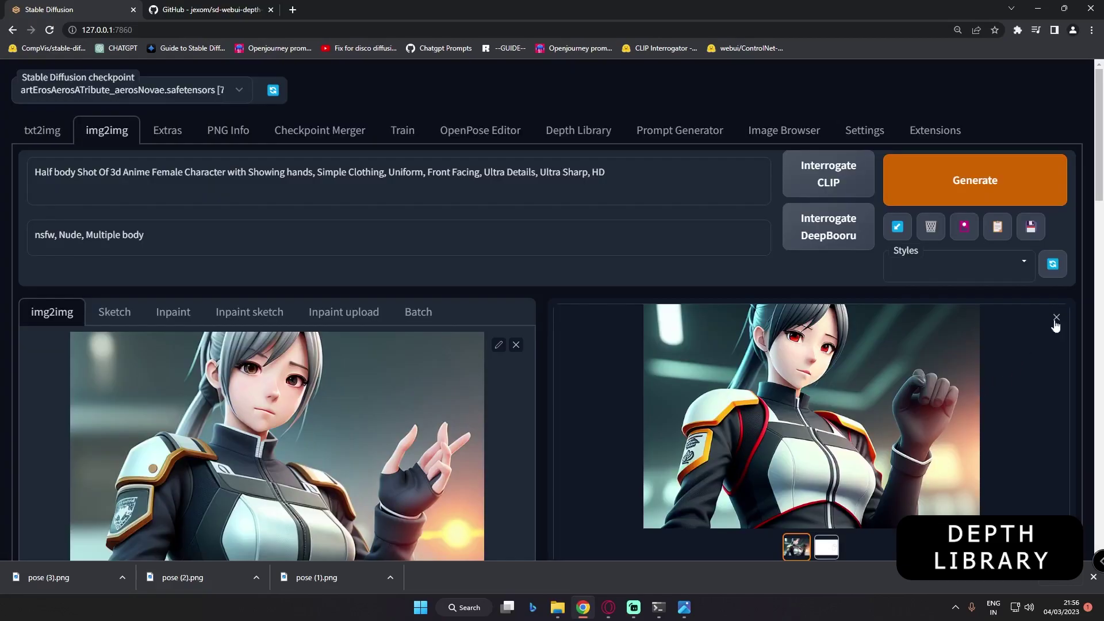
{"action": "left_click_drag", "start_coordinate": [1101, 180], "coordinate": [1087, 411]}
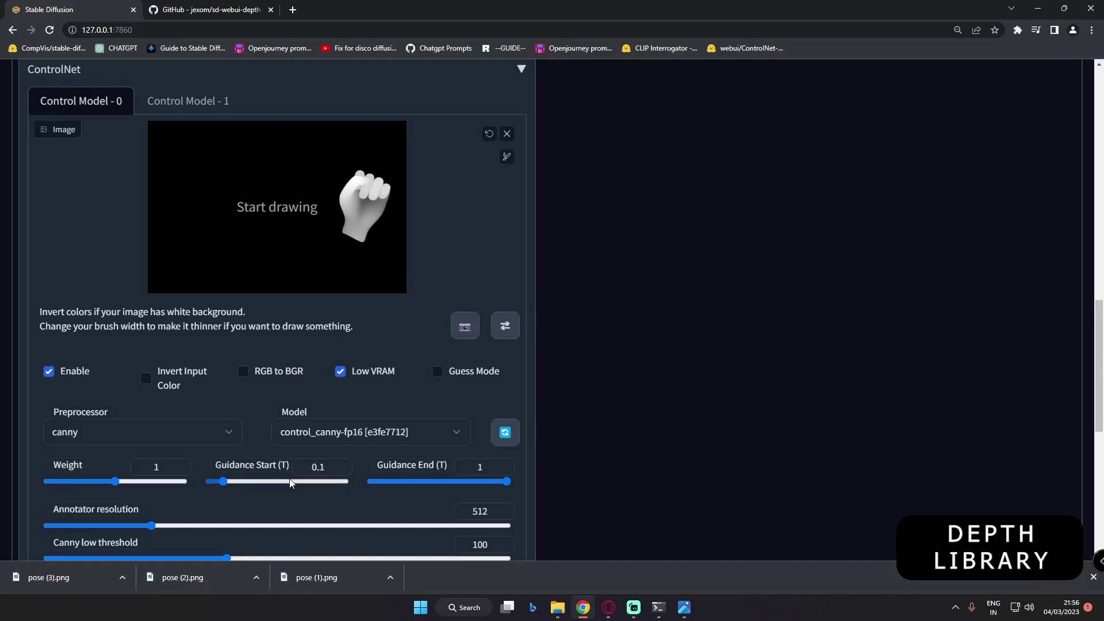
{"action": "scroll", "coordinate": [556, 410], "scroll_direction": "up", "scroll_amount": 1}
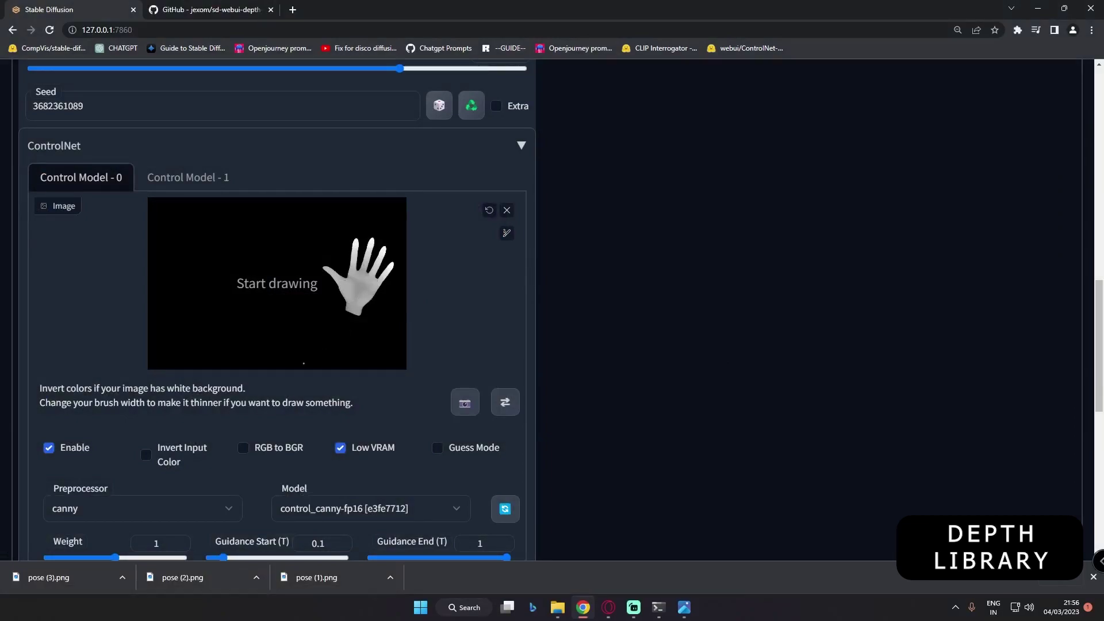
- Show the new render full-size, with the girl raising an open gloved palm
{"action": "scroll", "coordinate": [341, 284], "scroll_direction": "down", "scroll_amount": 4}
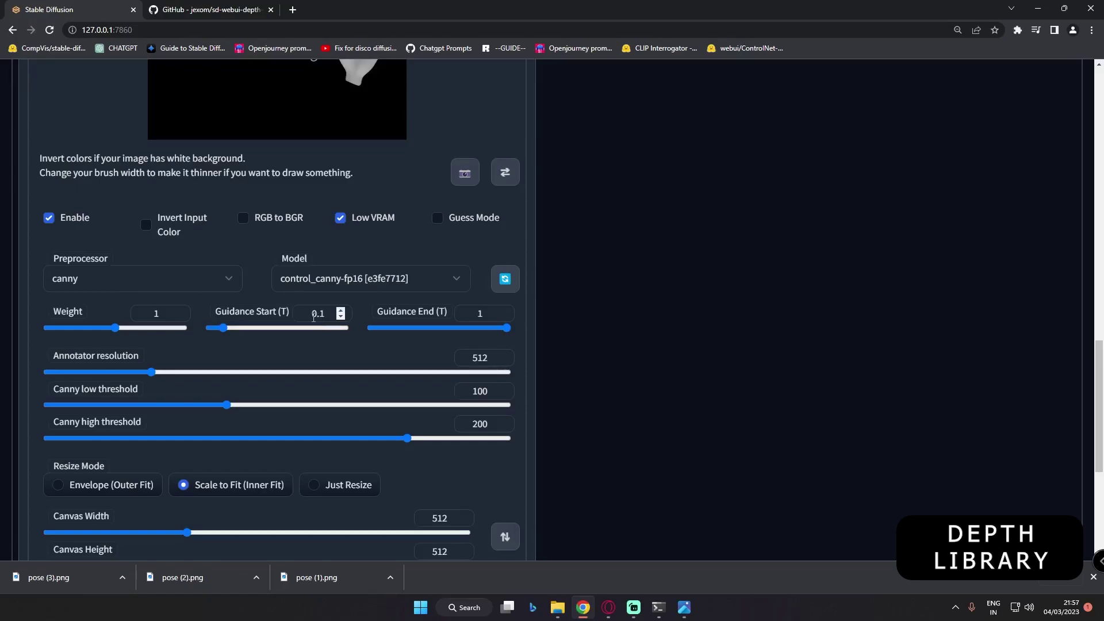
{"action": "scroll", "coordinate": [324, 316], "scroll_direction": "up", "scroll_amount": 5}
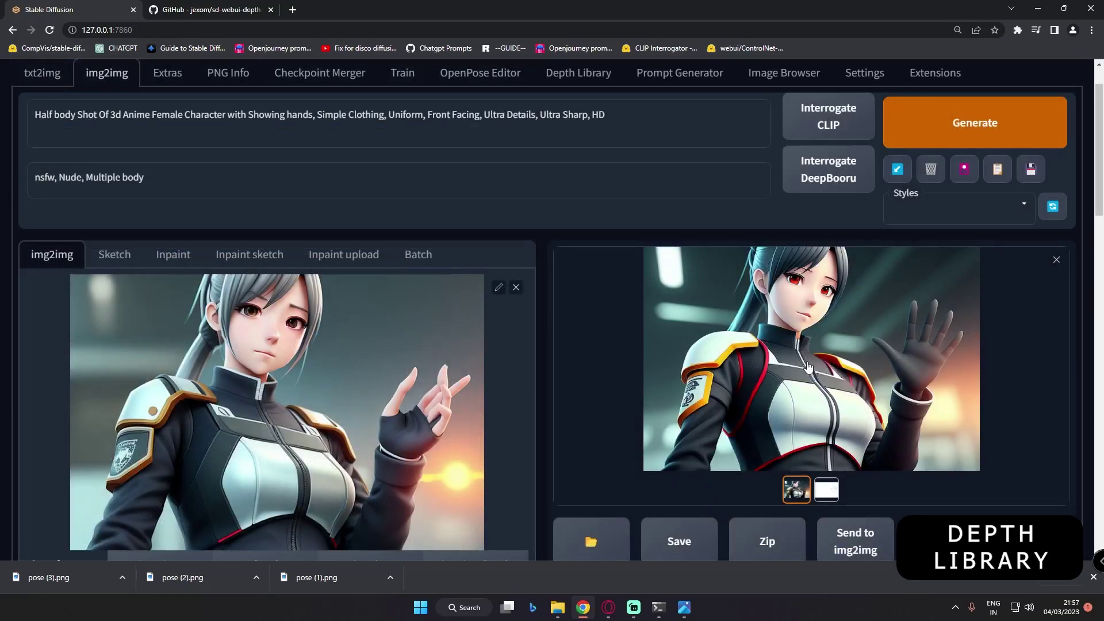
{"action": "left_click", "coordinate": [807, 366]}
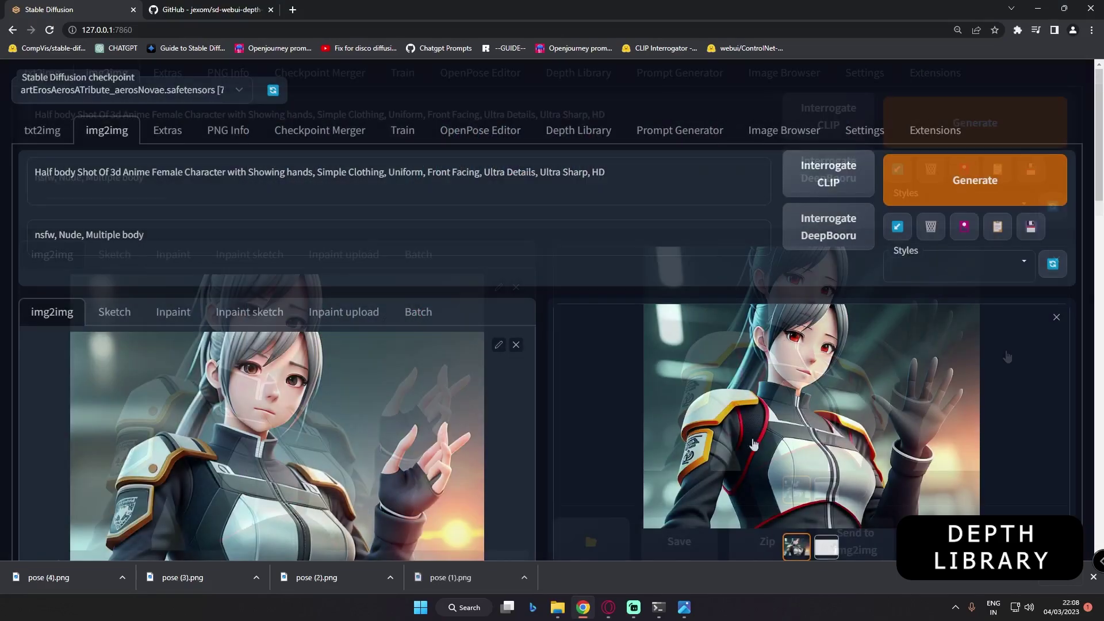
- Return to the Depth Library canvas with the tilted open-palm hand map over the character
{"action": "left_click", "coordinate": [578, 131]}
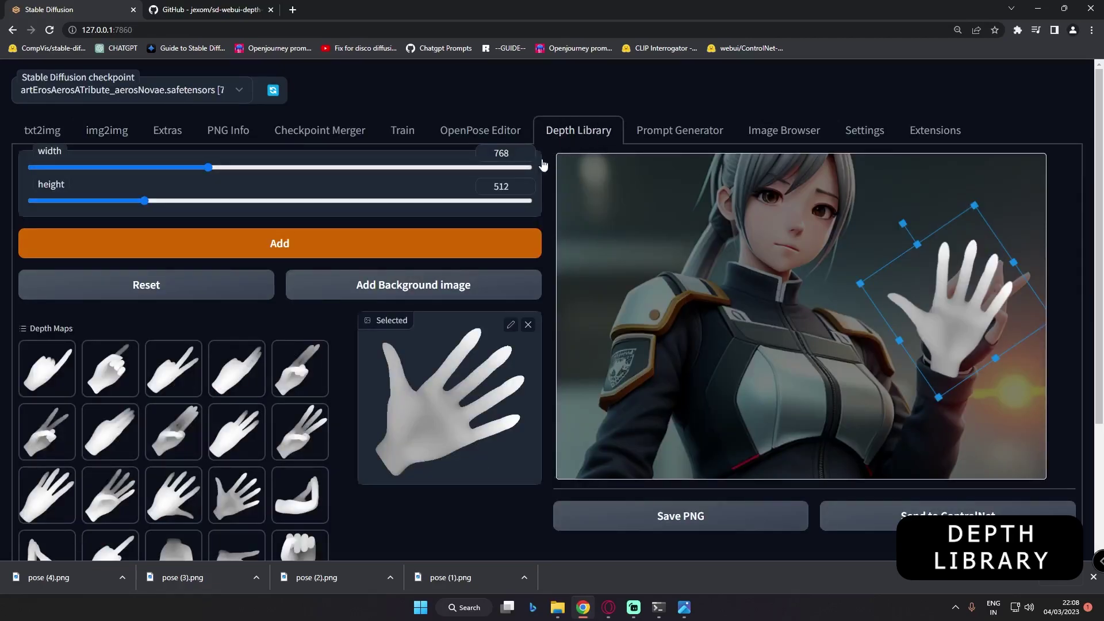
- Browse pages 2 and 1 of the Depth Library hand maps, then go back to the img2img result
{"action": "scroll", "coordinate": [172, 431], "scroll_direction": "down", "scroll_amount": 3}
{"action": "left_click", "coordinate": [204, 489]}
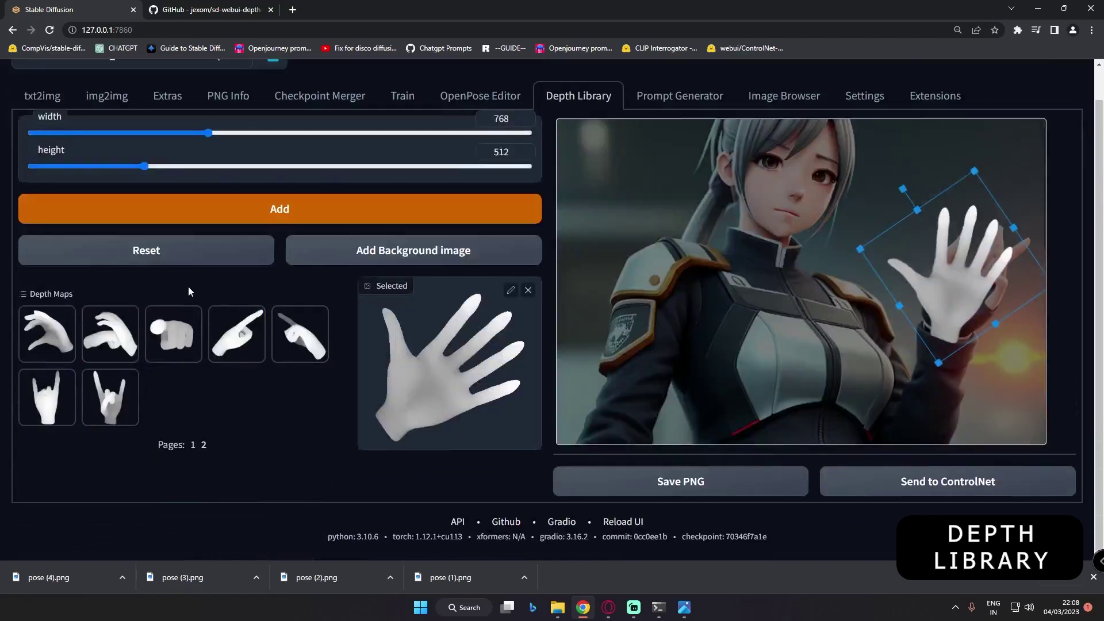
{"action": "left_click", "coordinate": [194, 447]}
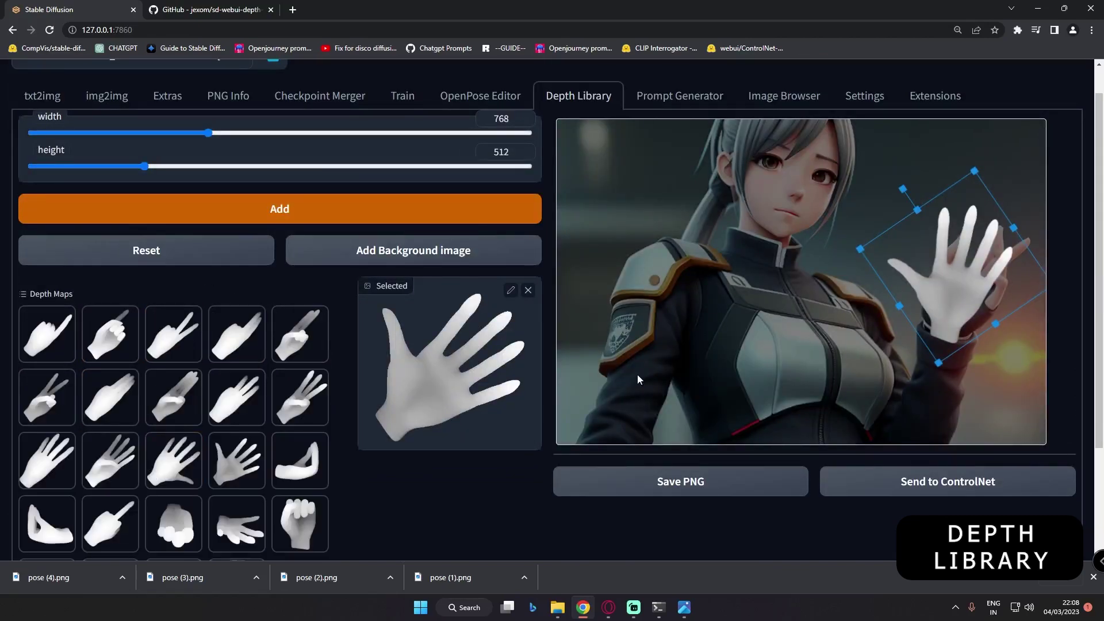
{"action": "scroll", "coordinate": [885, 345], "scroll_direction": "up", "scroll_amount": 1}
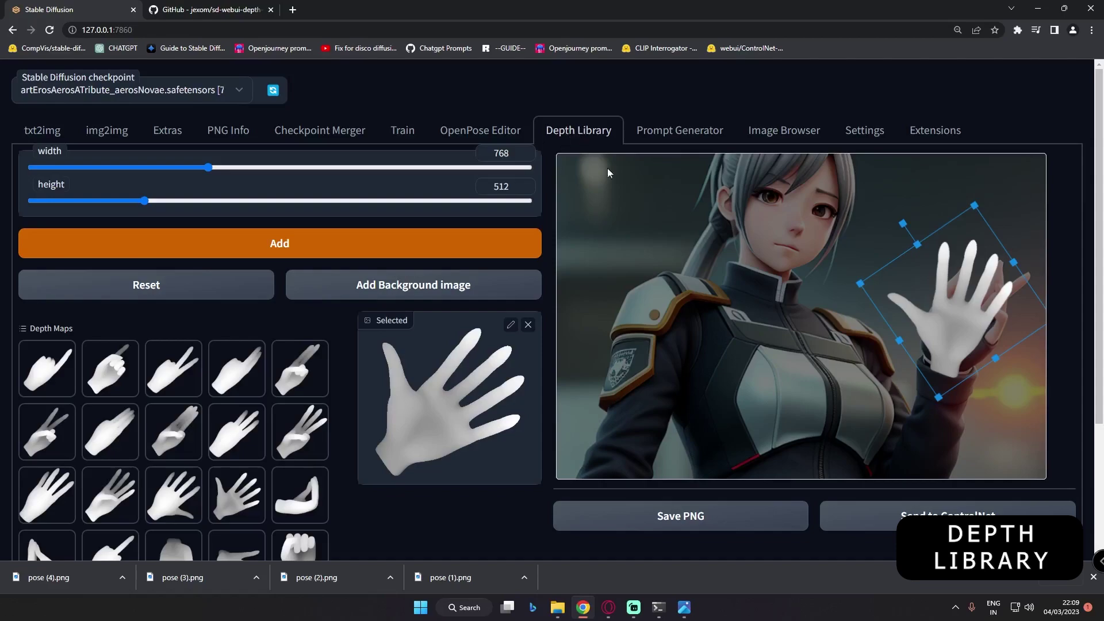
{"action": "left_click", "coordinate": [98, 138]}
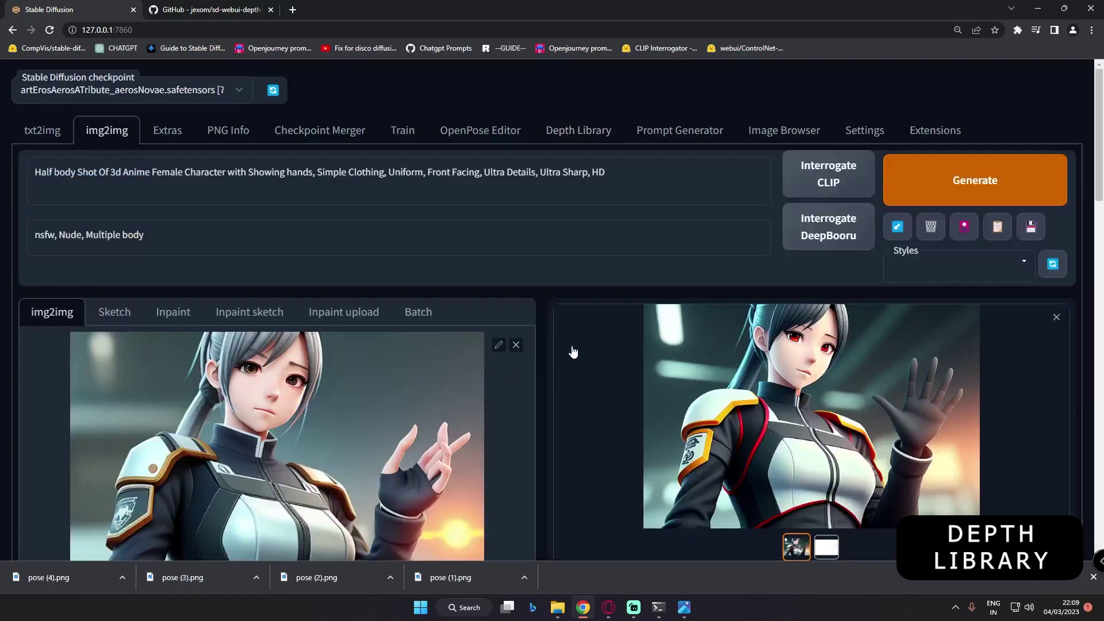